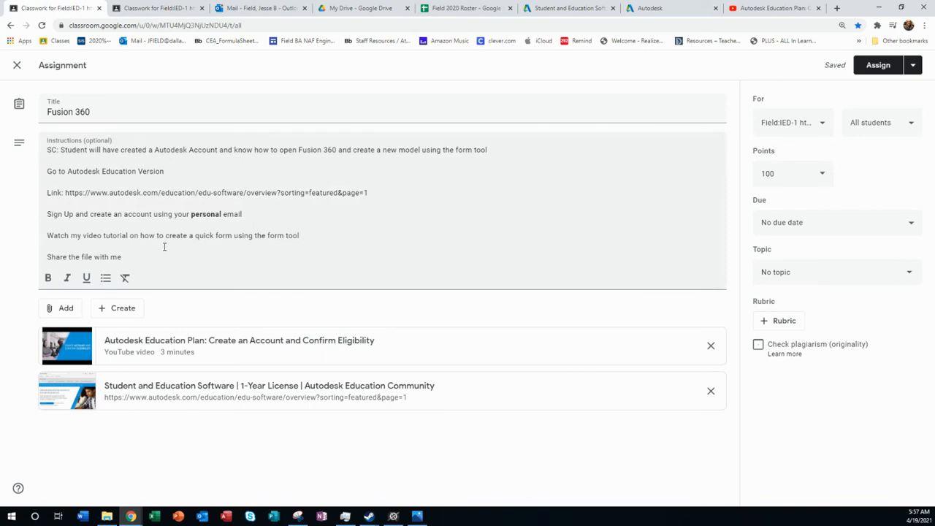
Step: Open the Autodesk student and education software link from the assignment and examine the Fusion 360 download and browser-access options
left_click(165, 392)
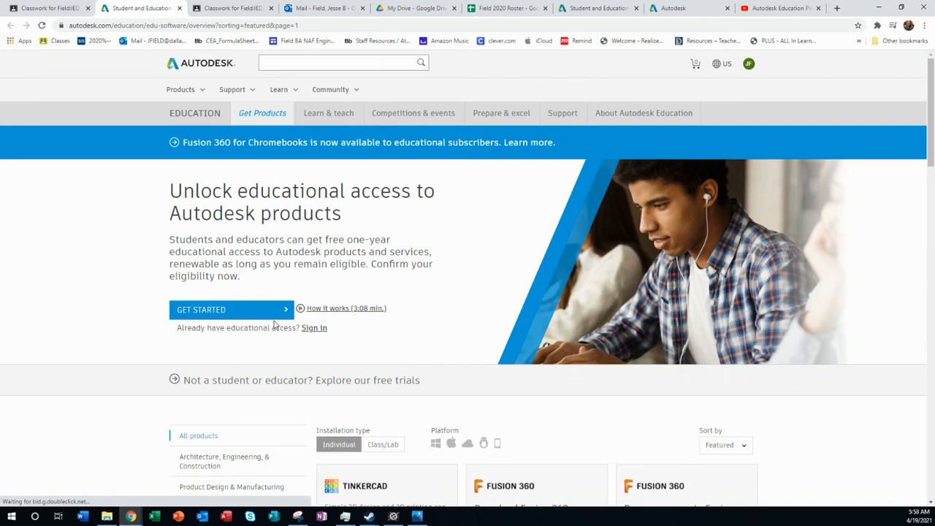
scroll(409, 322, "down", 1)
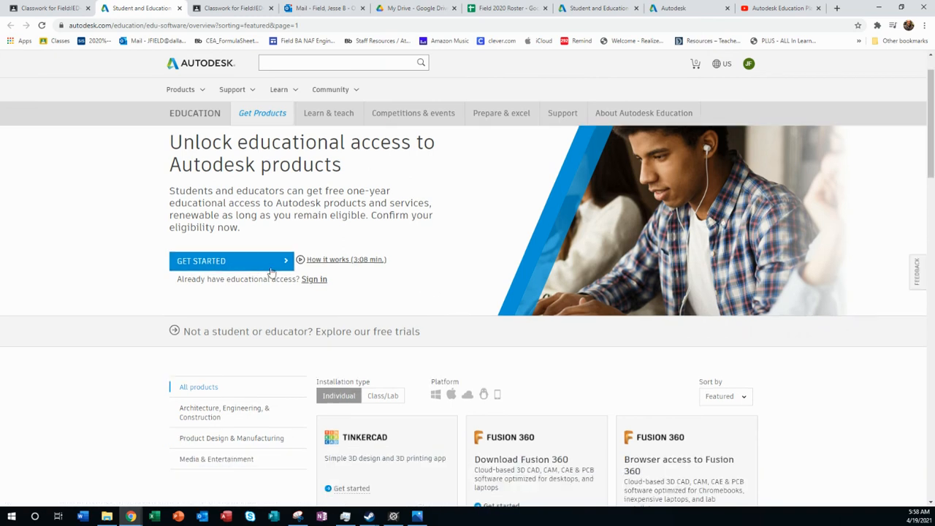
scroll(241, 274, "down", 2)
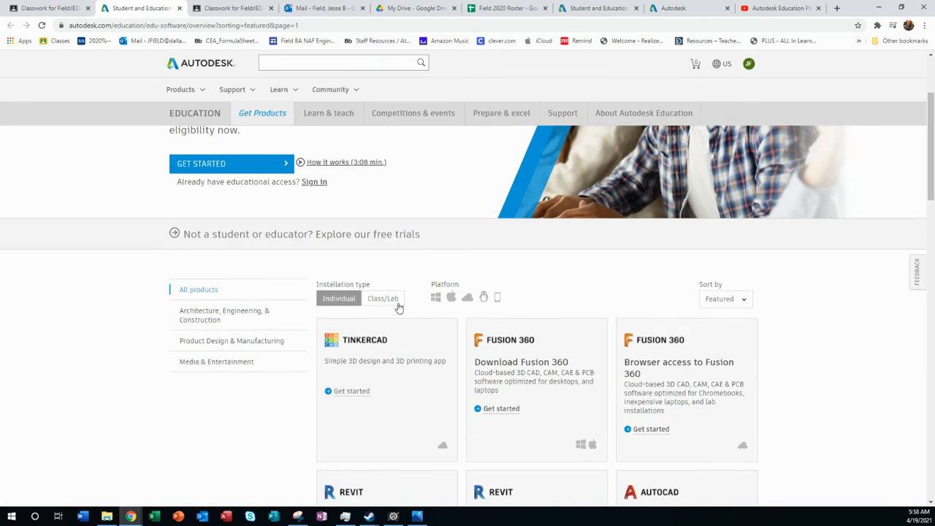
scroll(416, 315, "up", 3)
scroll(451, 324, "down", 5)
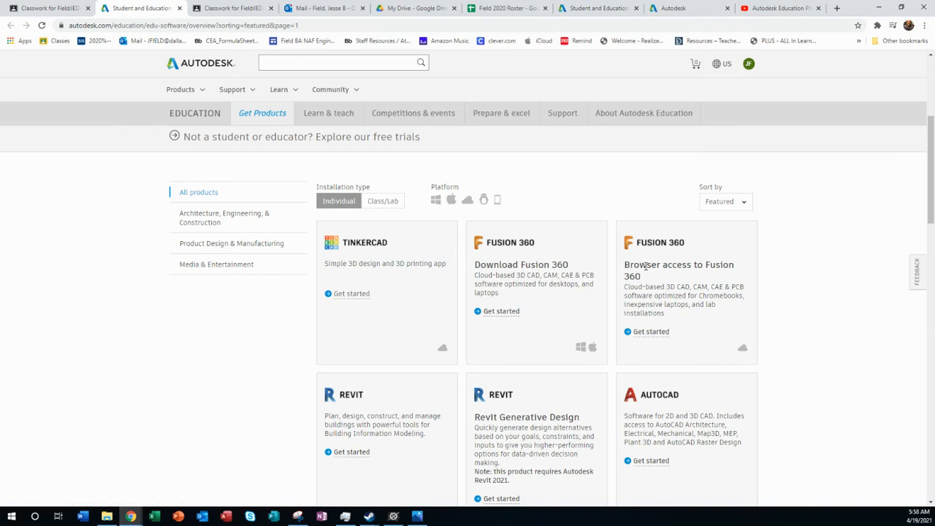
left_click(652, 333)
scroll(660, 362, "down", 1)
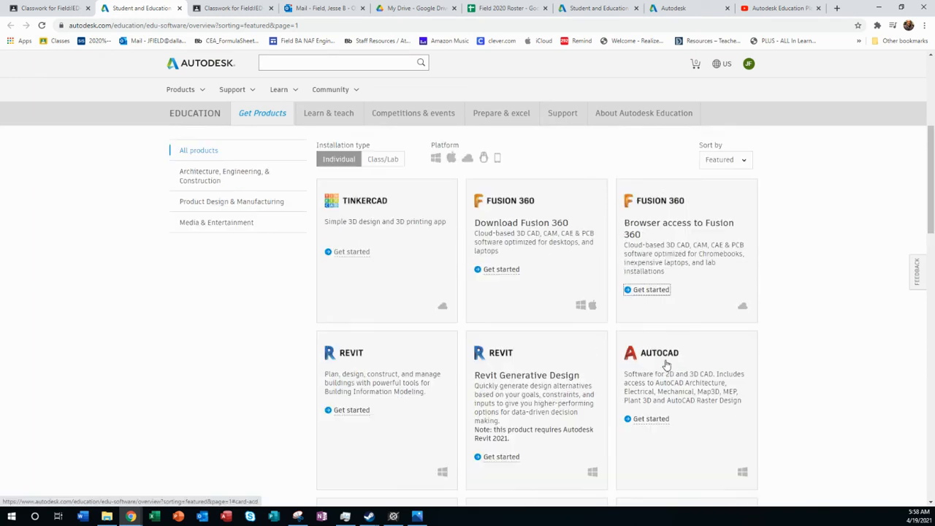
scroll(657, 369, "up", 2)
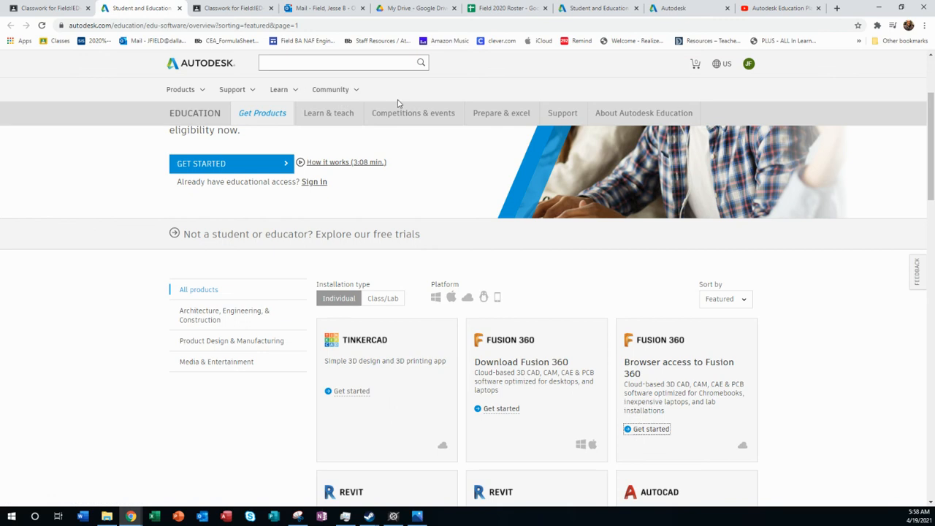
scroll(555, 211, "down", 1)
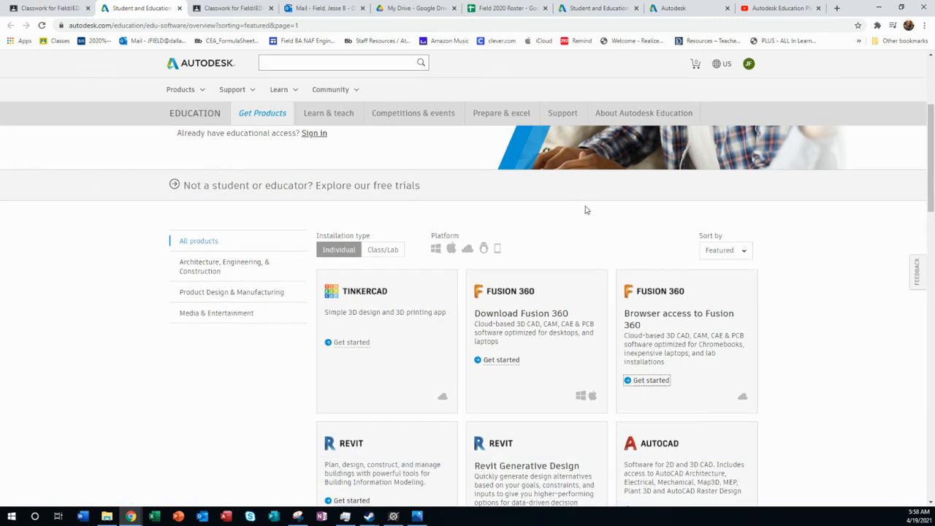
Step: Access the browser version of Fusion 360 from the signed-in education page, accept the student terms and launch it
left_click(604, 11)
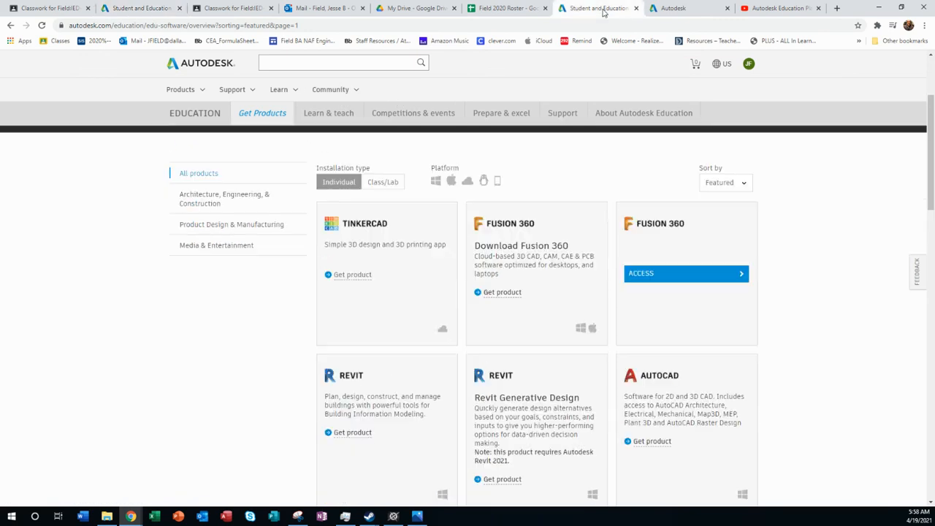
left_click(648, 276)
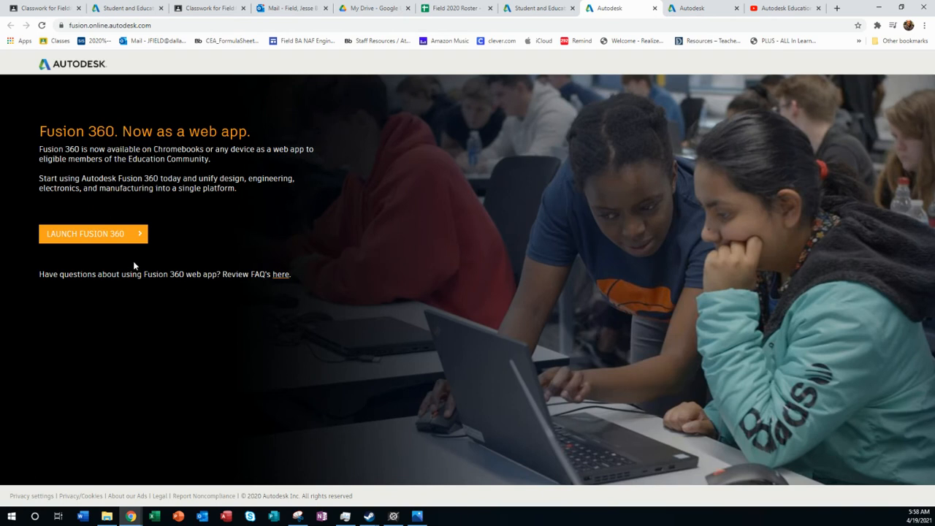
left_click(108, 236)
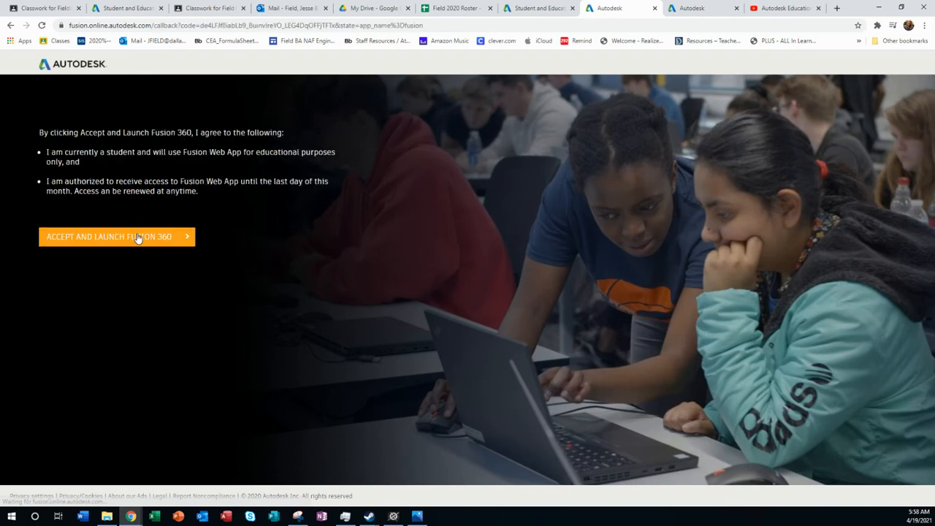
left_click(125, 238)
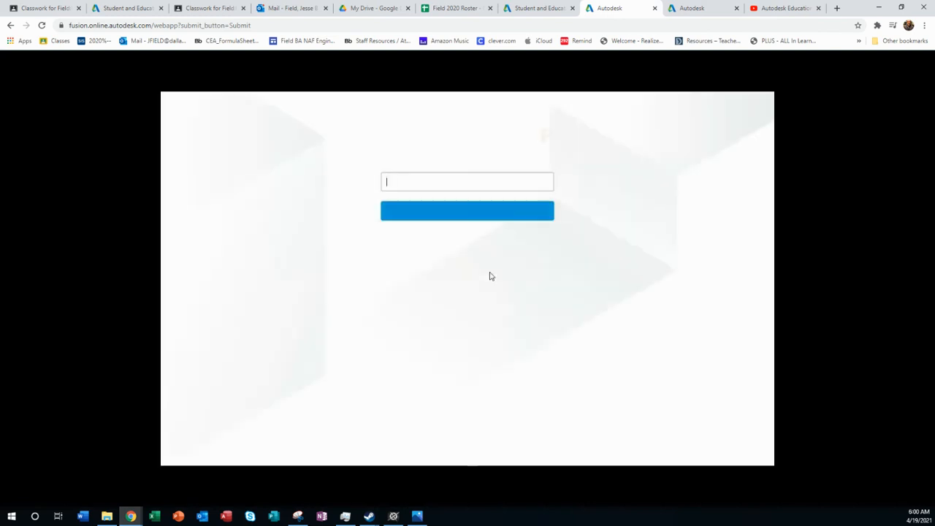
Step: Enter the account password and sign in to the Fusion 360 web app
left_click(388, 213)
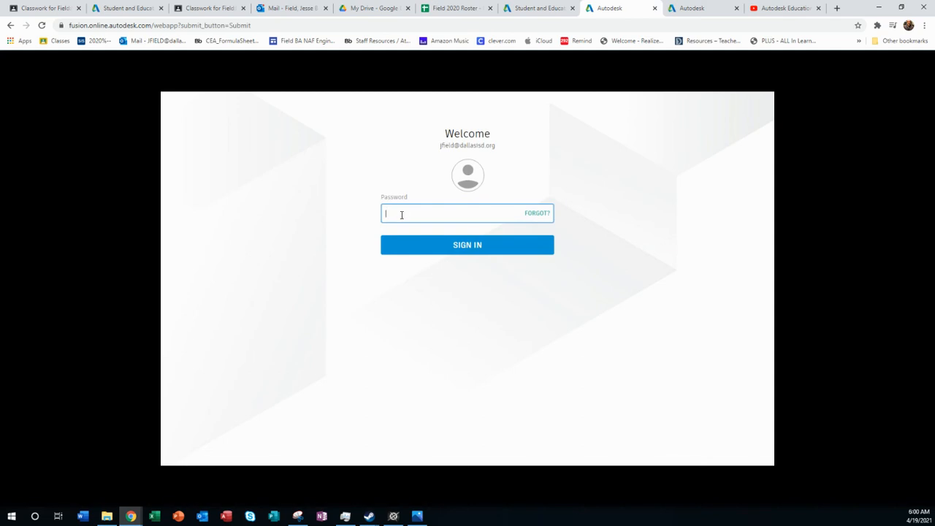
type("•••••")
key("BackSpace")
key("BackSpace")
type("••••••")
left_click(460, 251)
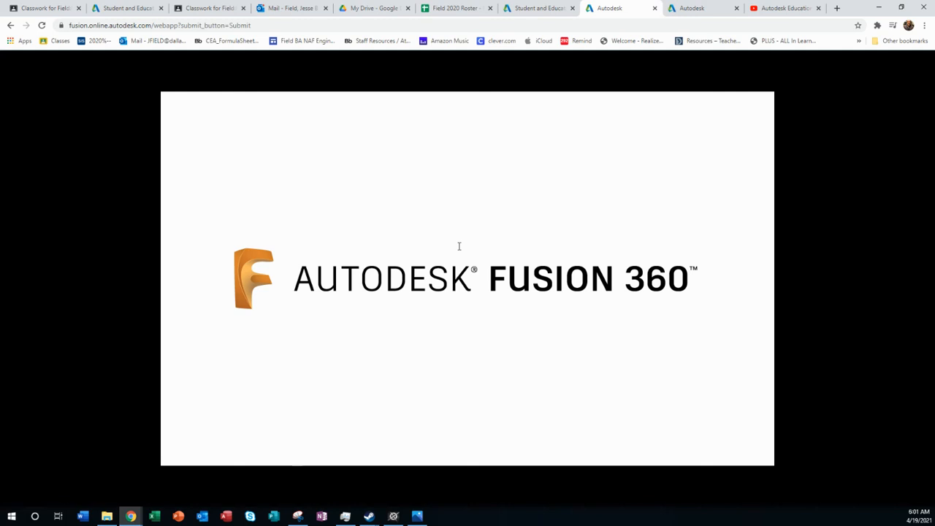
Step: Return to the signed-in Autodesk education products page and bookmark it in the browser
left_click(681, 9)
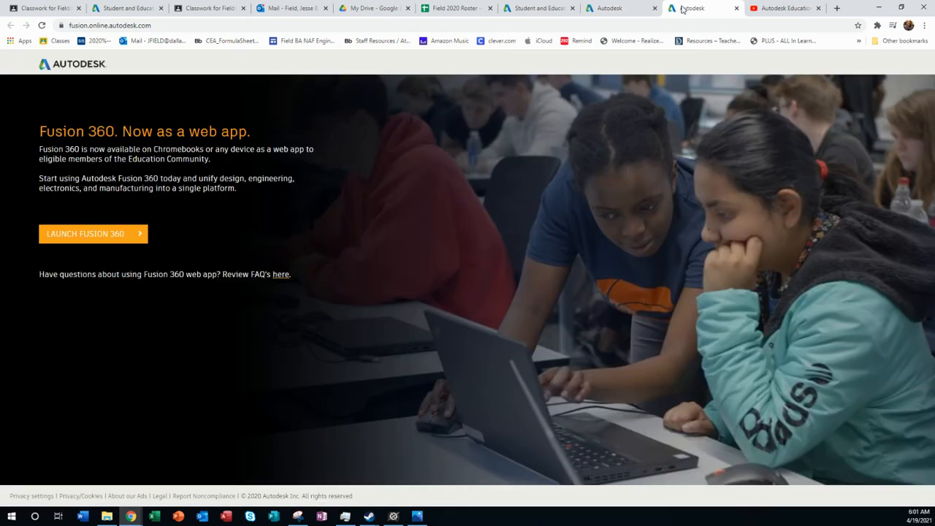
left_click(605, 9)
left_click(538, 8)
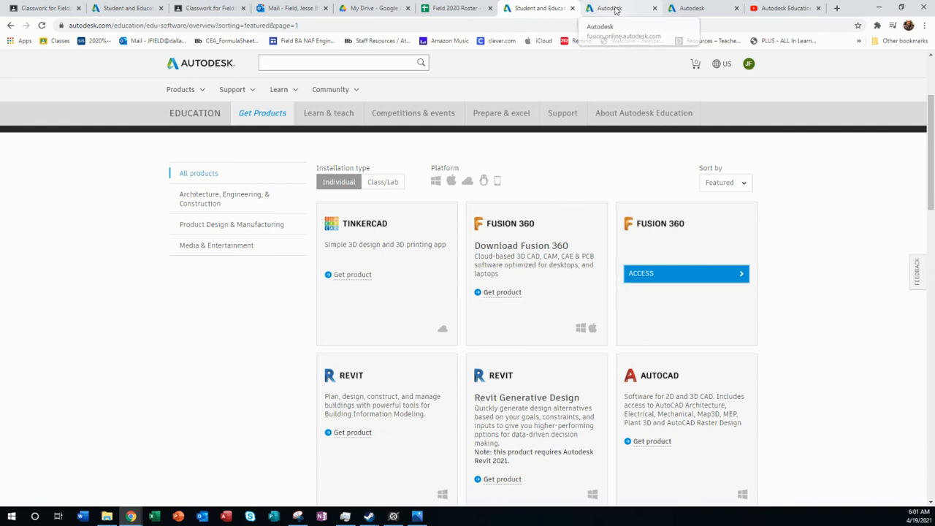
scroll(359, 146, "up", 1)
scroll(359, 146, "up", 2)
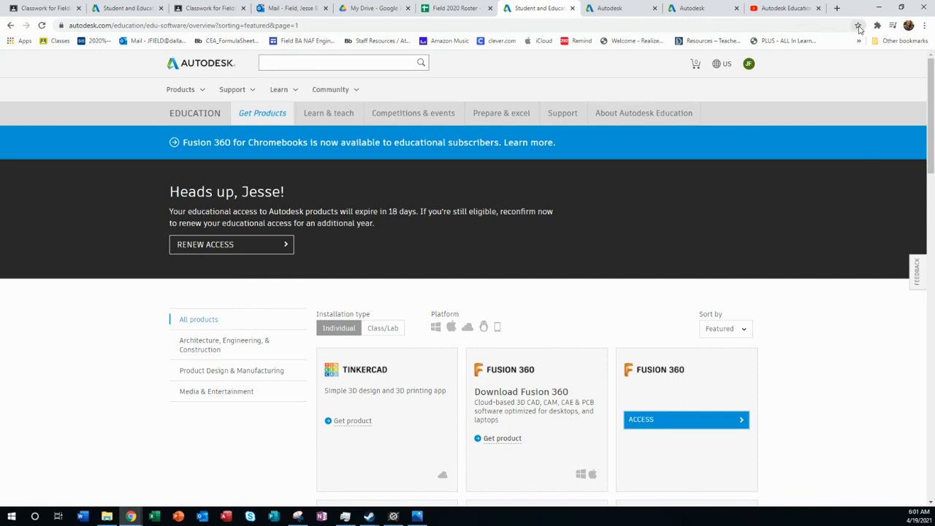
left_click(859, 25)
left_click(799, 114)
Step: Switch back to the Fusion 360 web app, show and hide the project data, and create a form in the untitled design
left_click(611, 8)
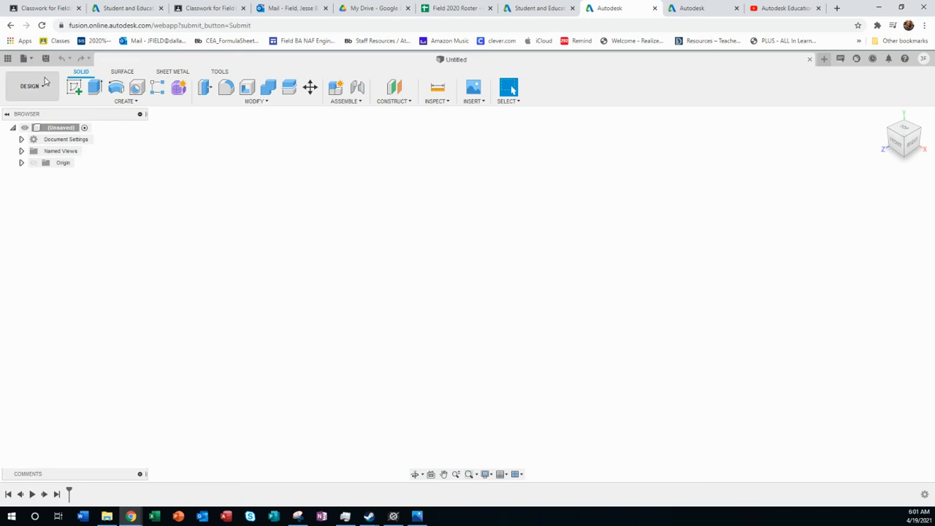
left_click(7, 59)
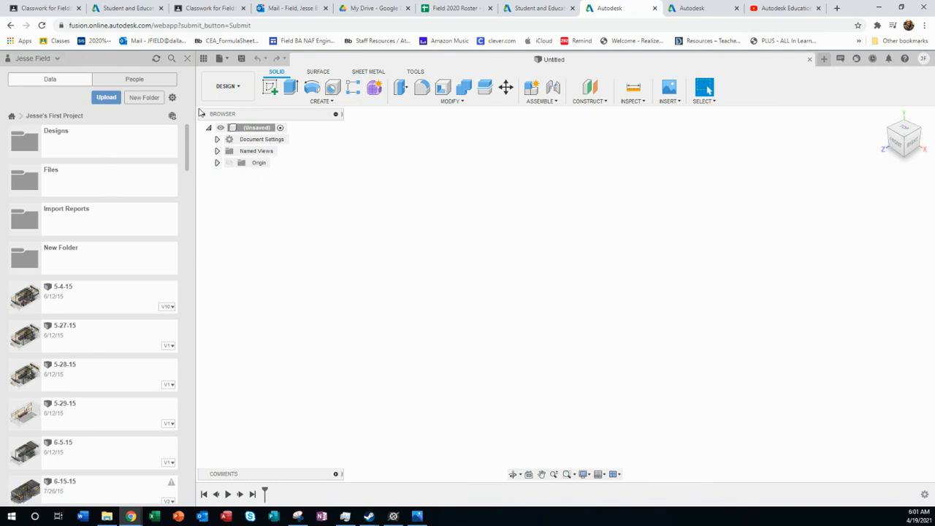
left_click(187, 60)
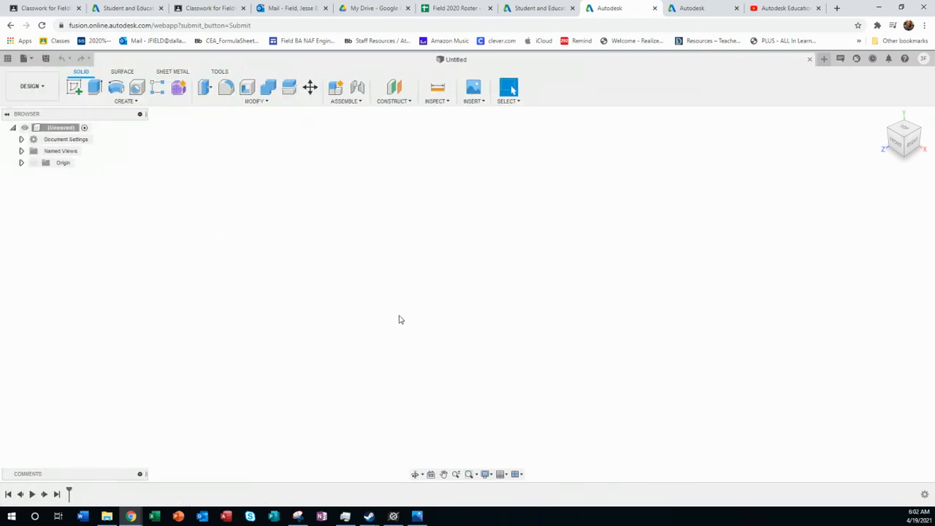
left_click(179, 88)
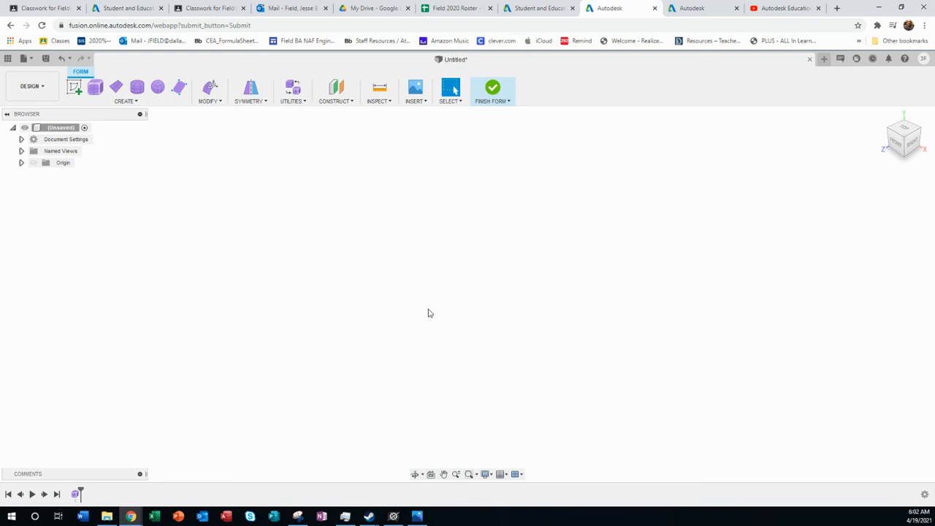
Step: Try a form box with a 6 by 4 in base on the horizontal plane, centred on the origin, and undo it
left_click(96, 87)
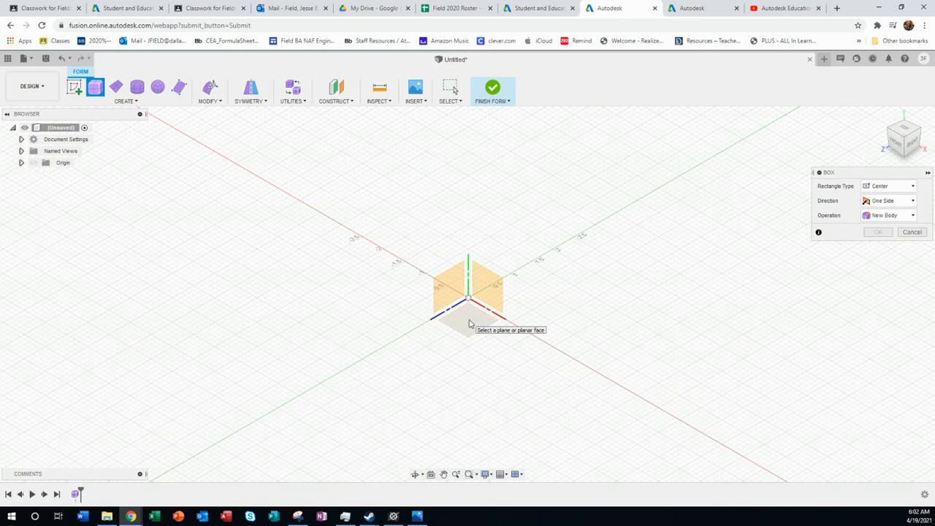
left_click(470, 323)
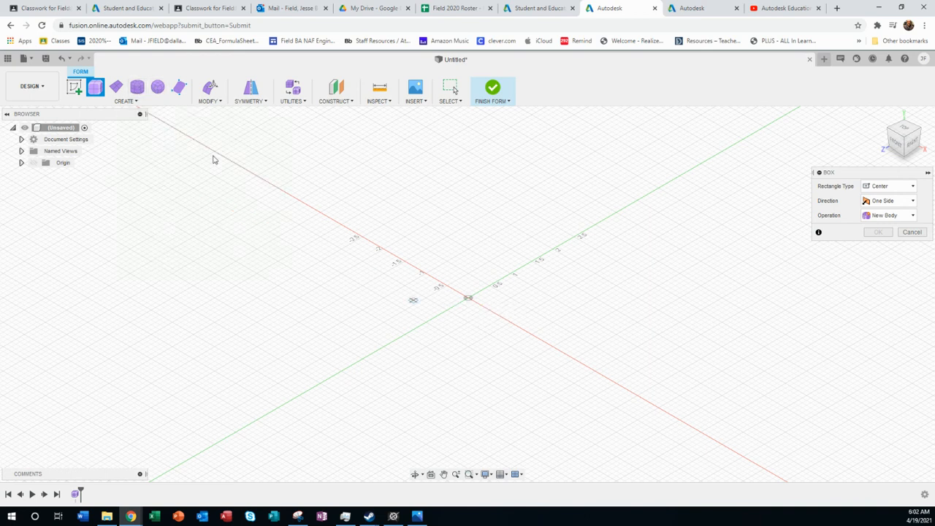
left_click(468, 299)
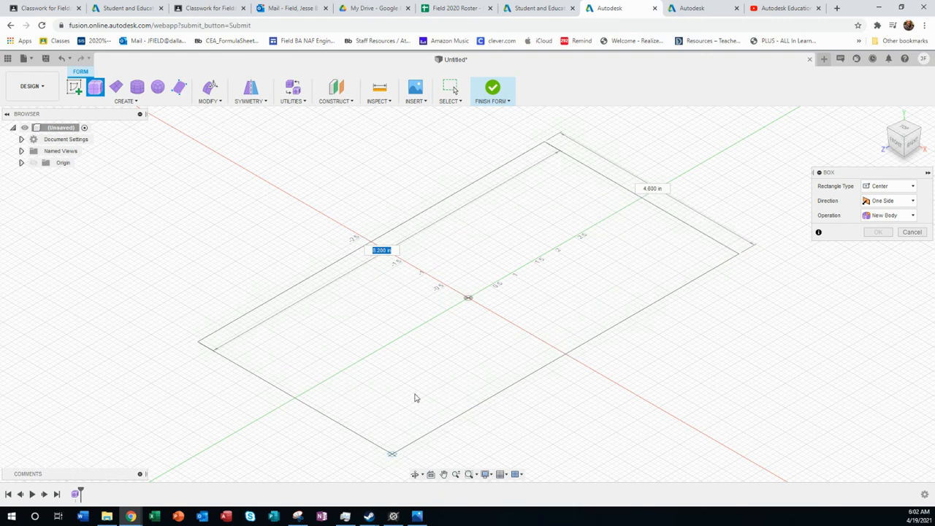
scroll(414, 394, "up", 3)
scroll(414, 394, "down", 5)
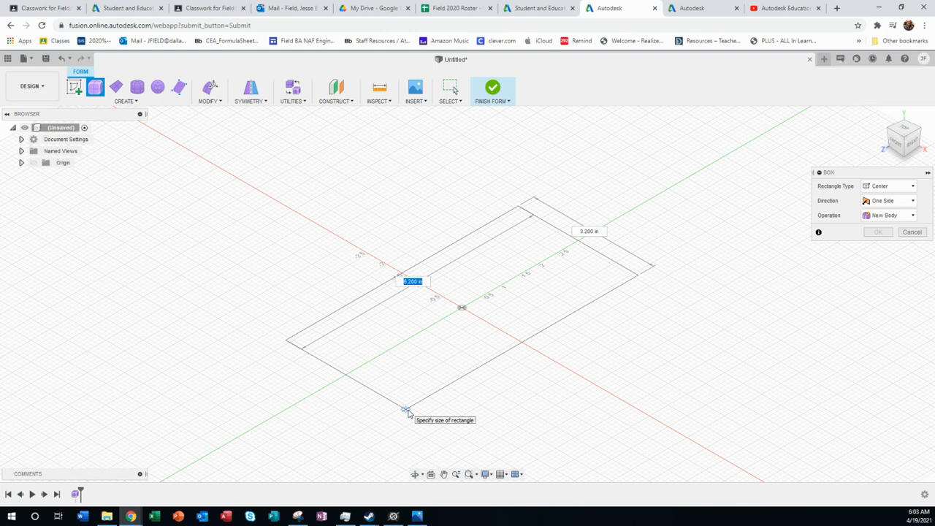
type("6")
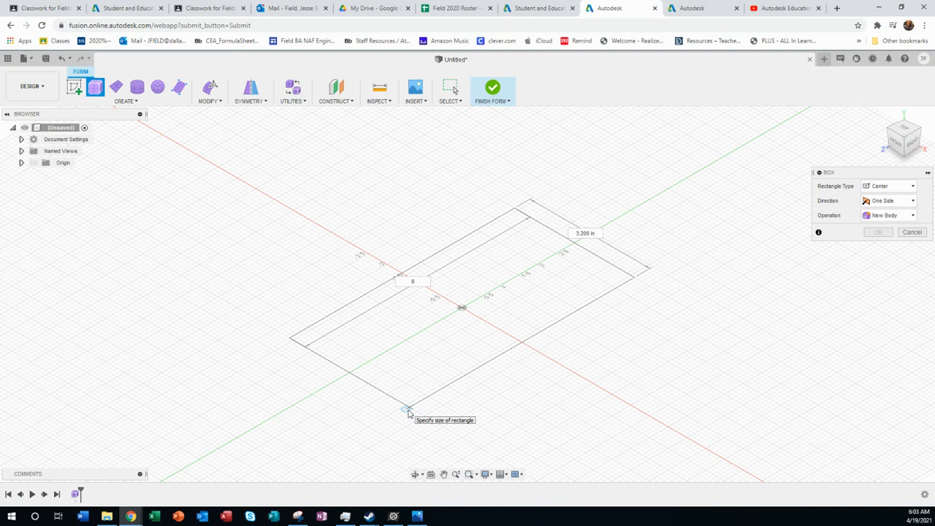
key("Tab")
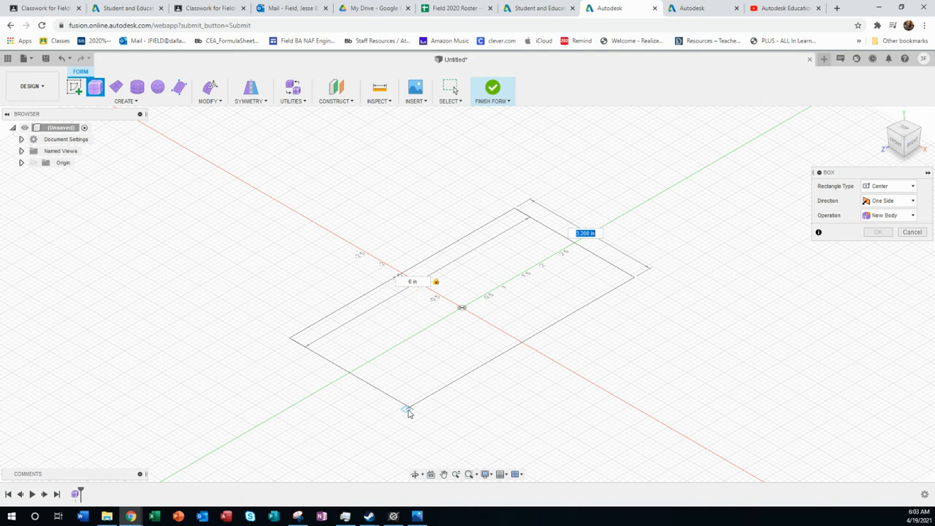
type("4")
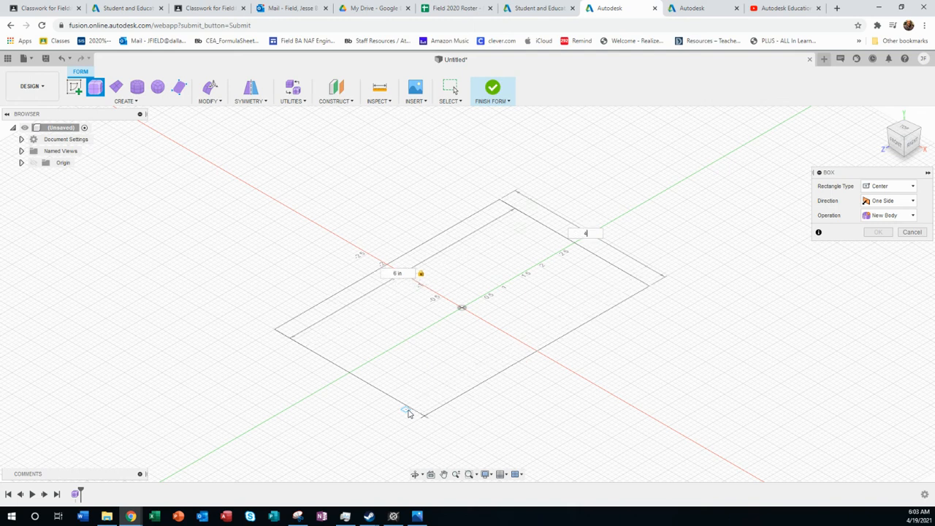
key("Return")
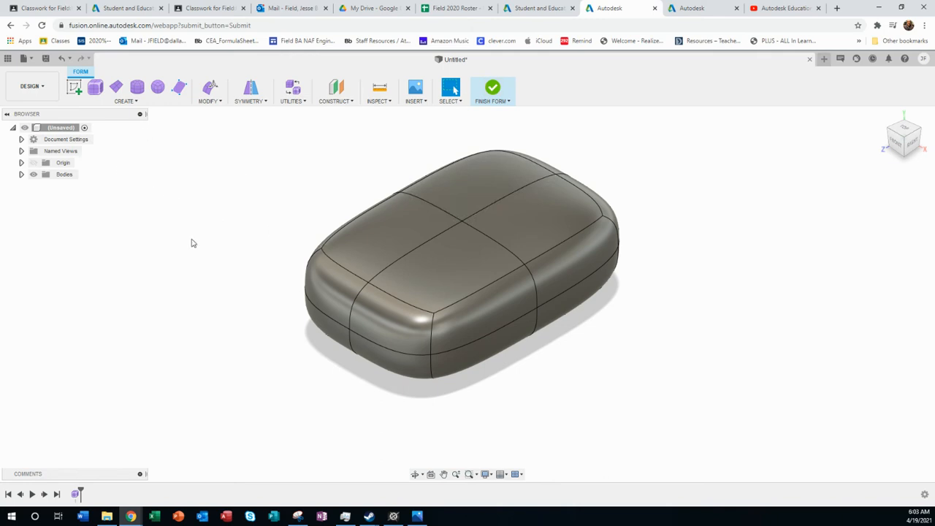
key("ctrl+z")
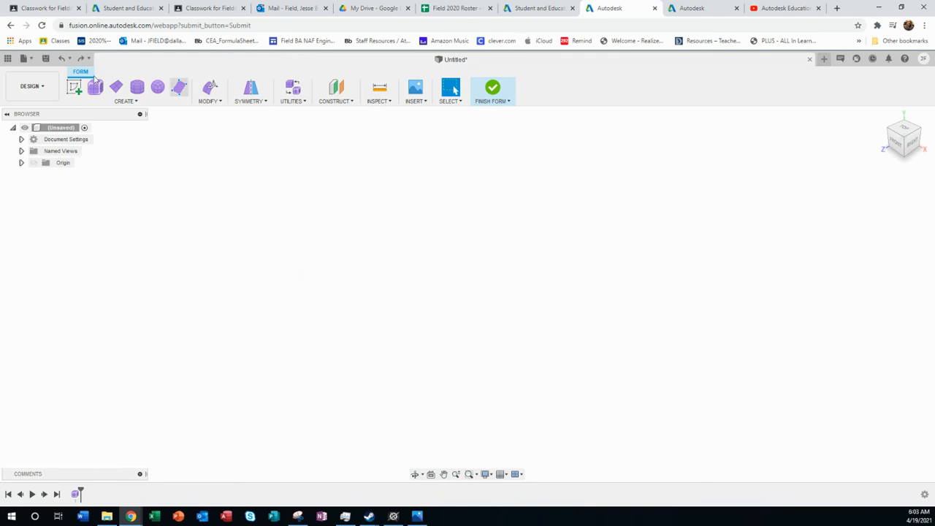
Step: Create a form box with a 6 by 4 in base on the horizontal plane, centred on the origin
left_click(95, 89)
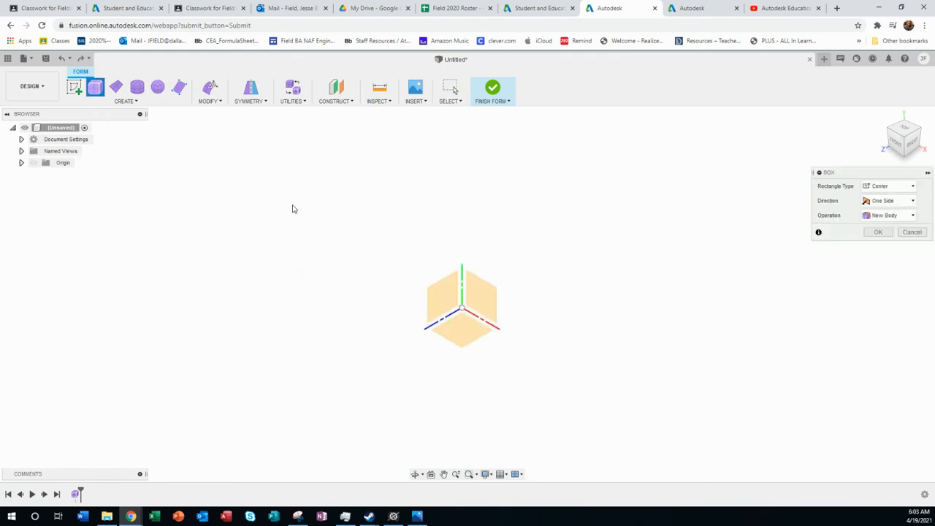
left_click(468, 336)
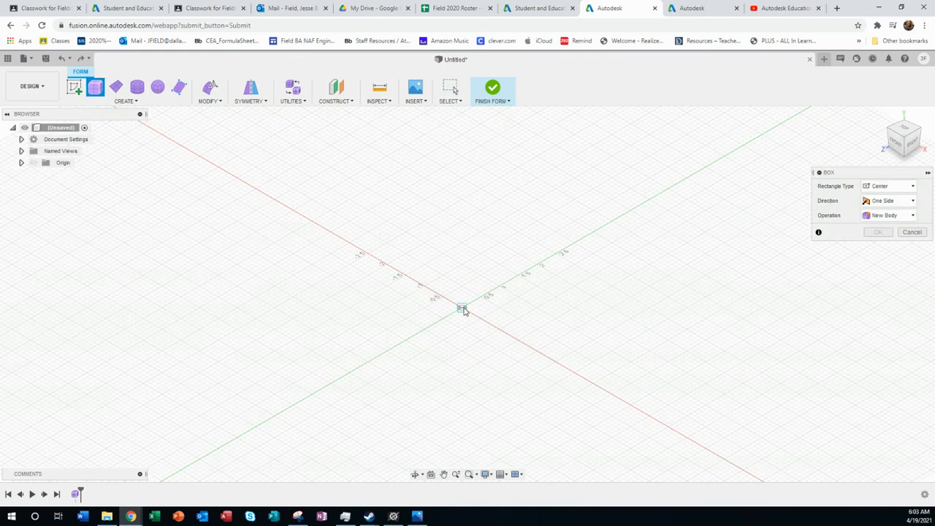
left_click(462, 312)
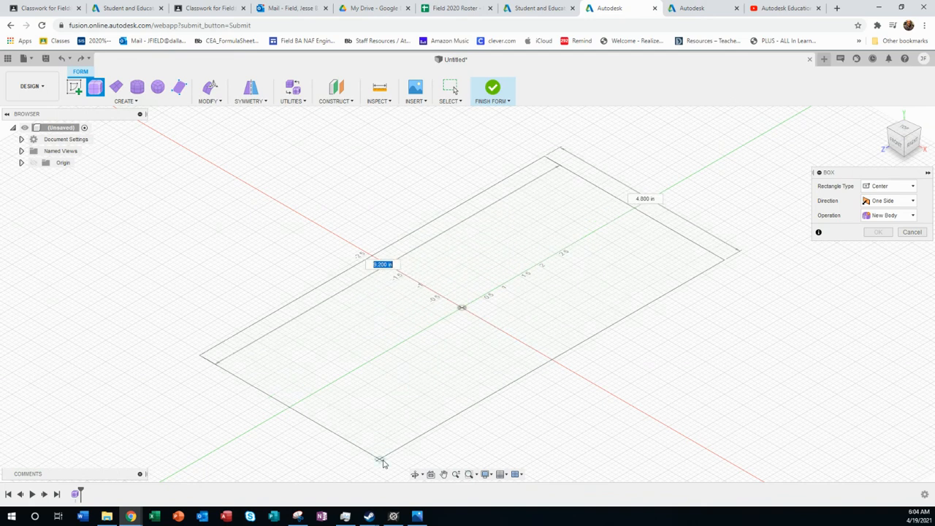
type("6")
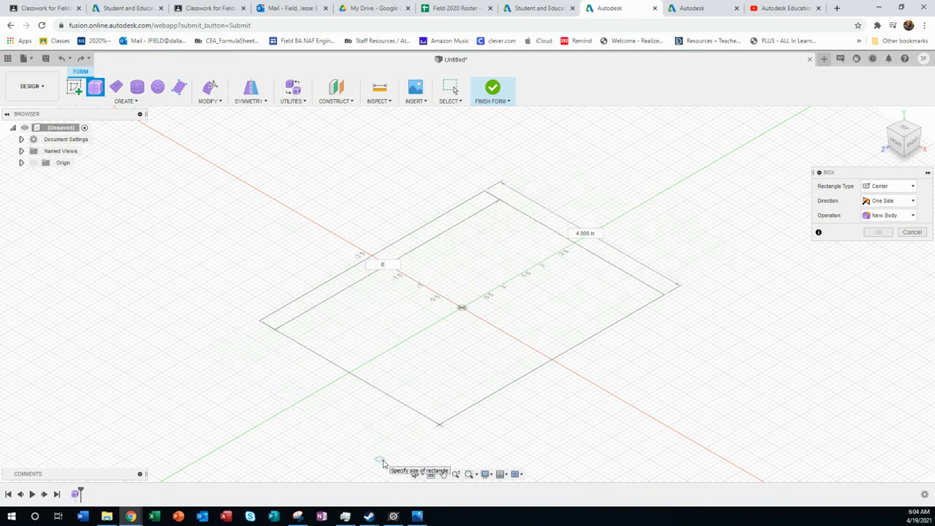
key("Tab")
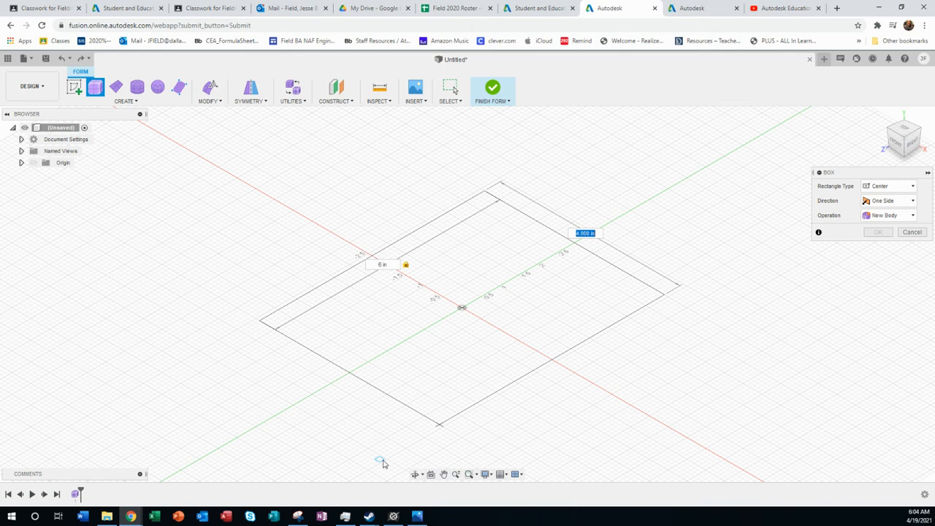
type("4")
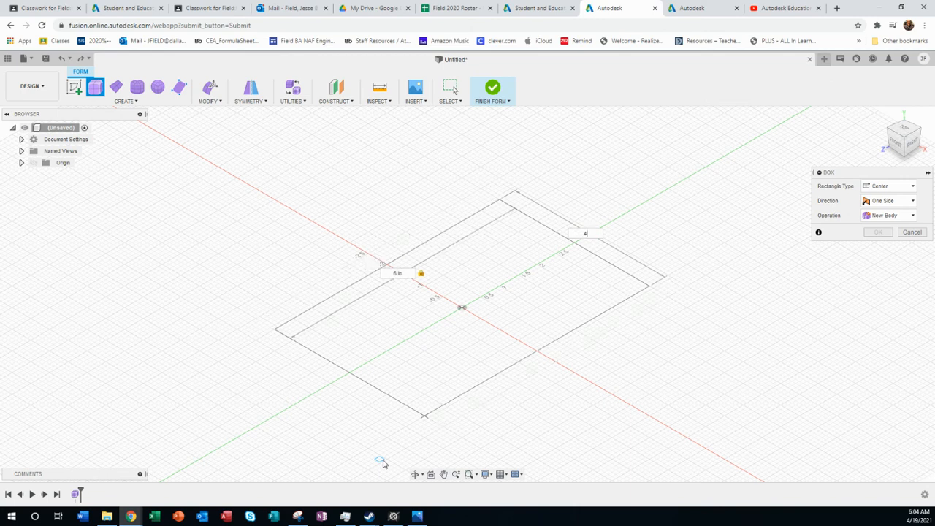
key("Tab")
key("Return")
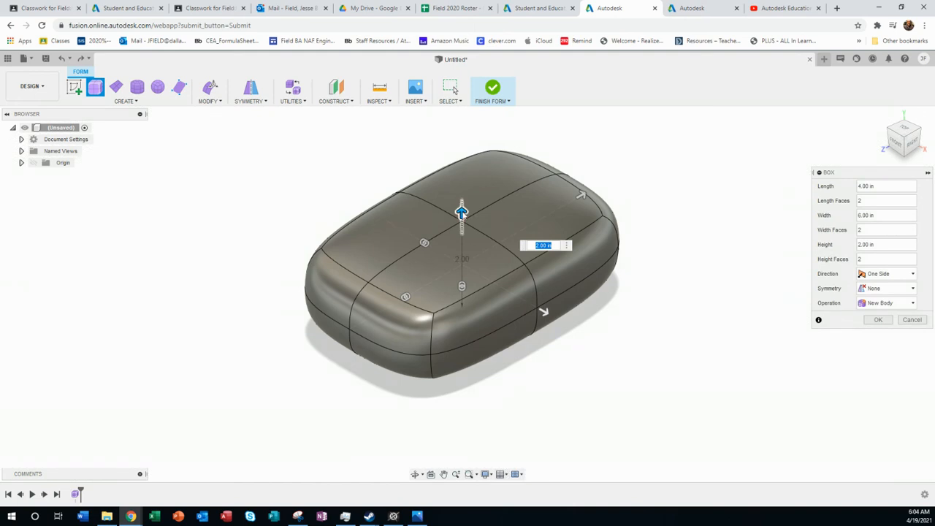
Step: Set the box's height to 1.90 in and apply mirror symmetry along its length only
mouse_move(461, 212)
left_mouse_down()
mouse_move(461, 187)
mouse_move(461, 227)
left_mouse_up()
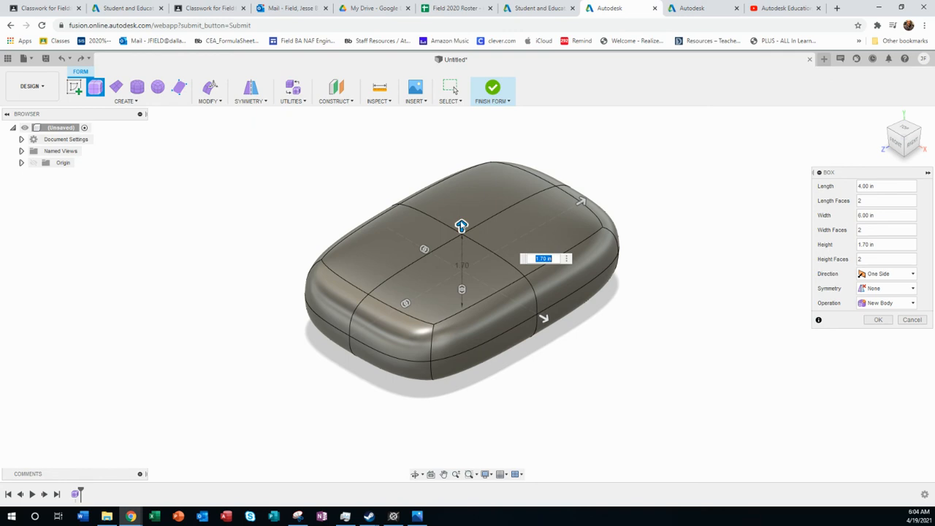
mouse_move(461, 224)
left_mouse_down()
mouse_move(461, 203)
mouse_move(462, 217)
left_mouse_up()
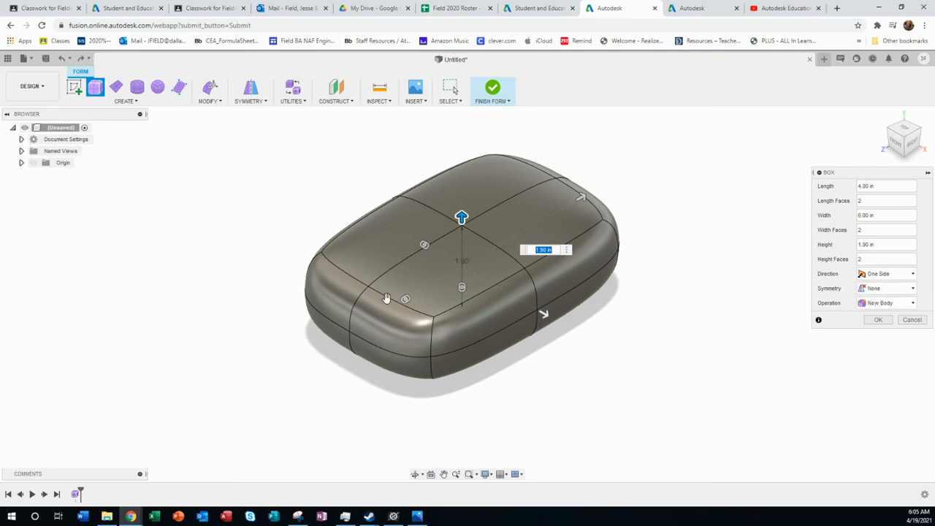
left_click(885, 291)
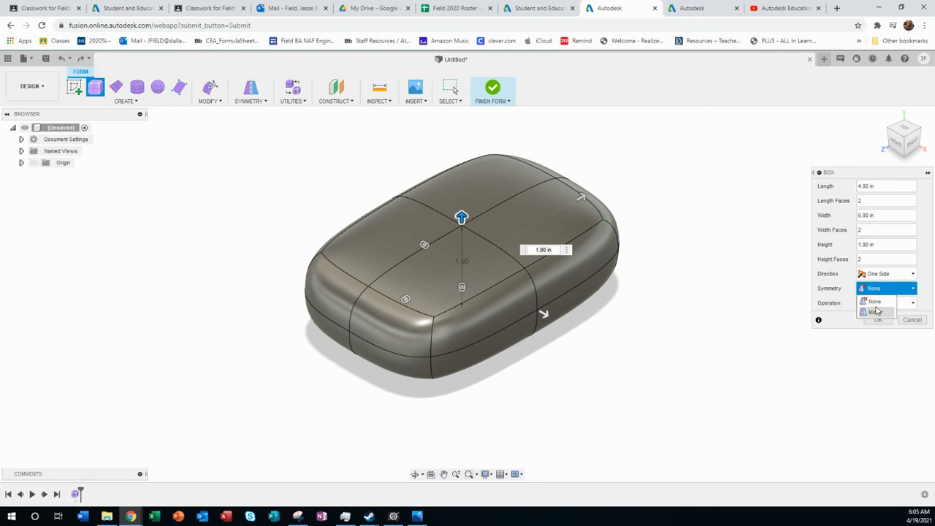
left_click(876, 312)
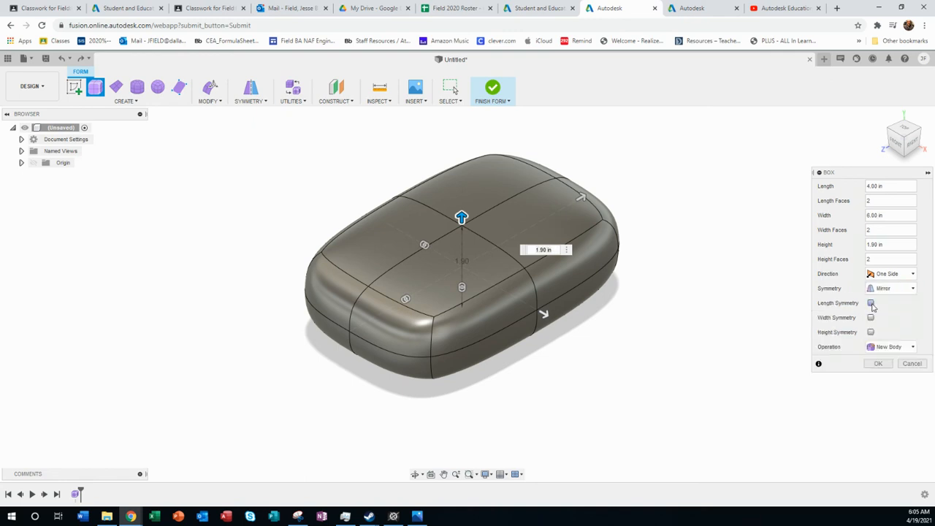
left_click(870, 303)
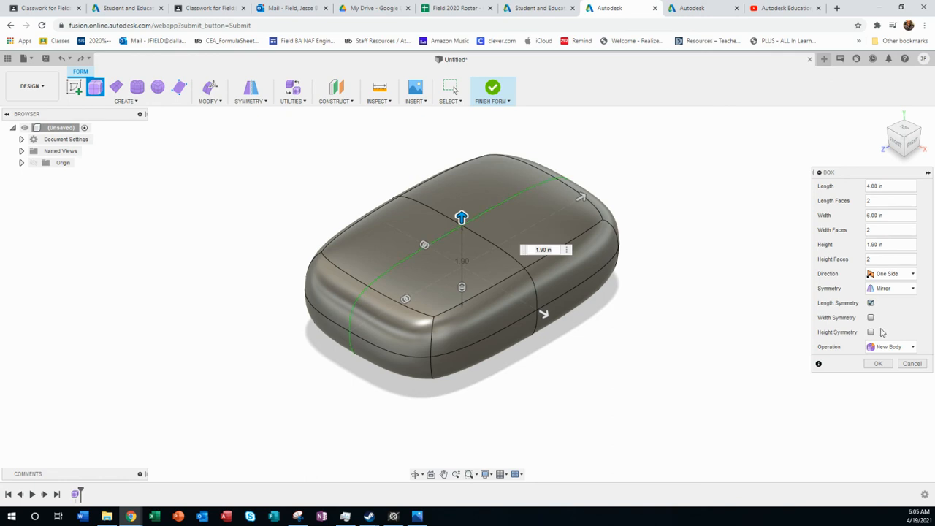
left_click(870, 333)
Step: Try 4 height faces and 1 length face on the box, and return both counts to 2
left_click_drag(462, 287, 461, 276)
type("3")
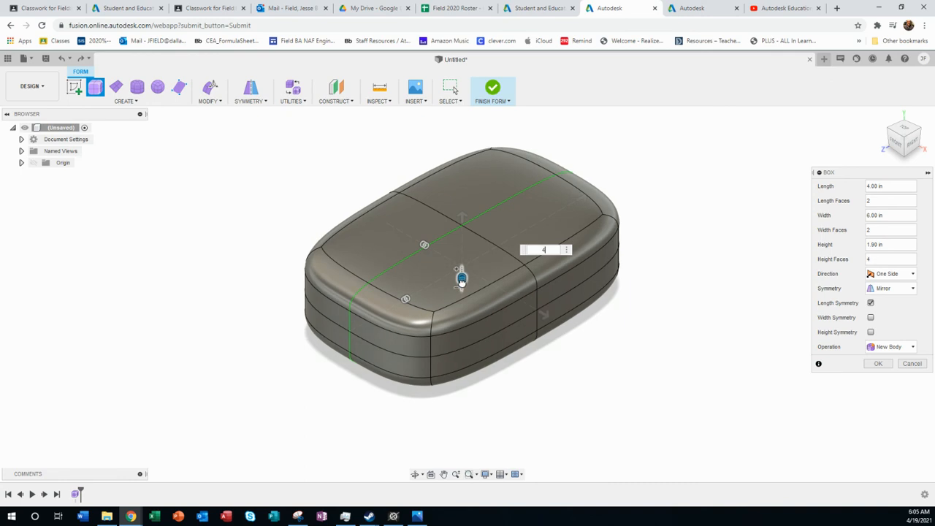
left_click_drag(461, 284, 461, 297)
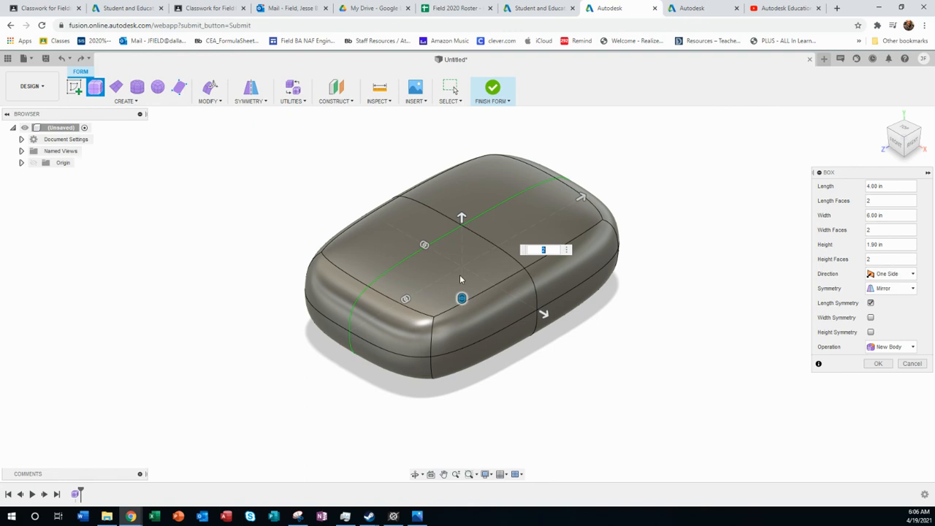
left_click(426, 247)
left_click(424, 245)
left_click_drag(424, 245, 372, 228)
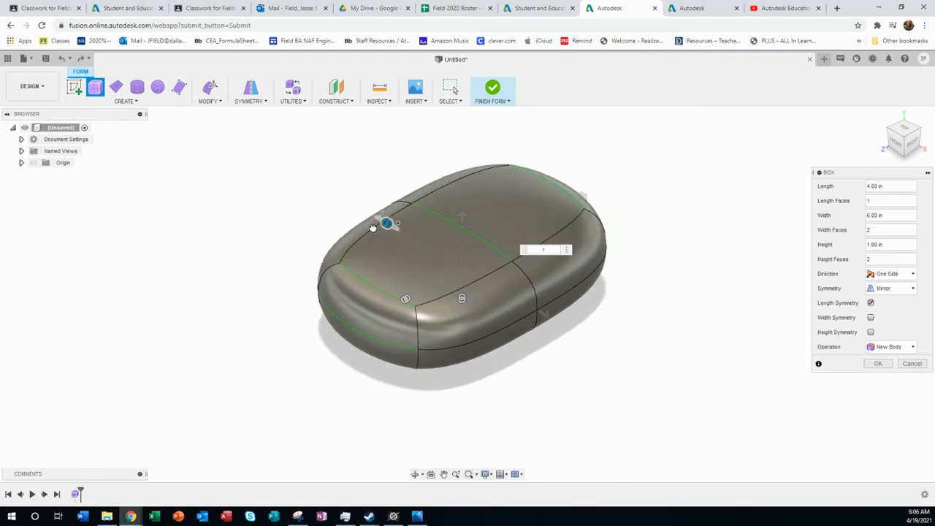
left_click_drag(373, 228, 402, 236)
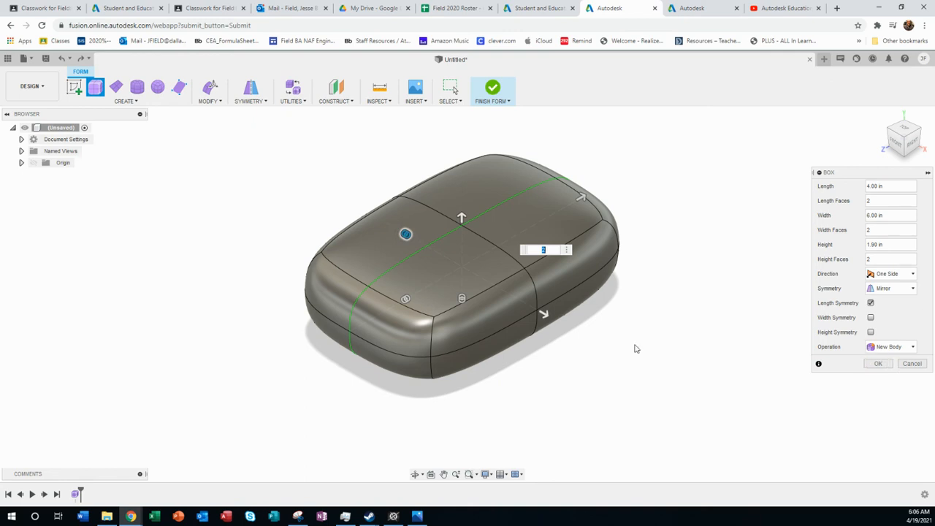
Step: Finish the box as a new body with its length symmetry and two faces in each direction
left_click(878, 364)
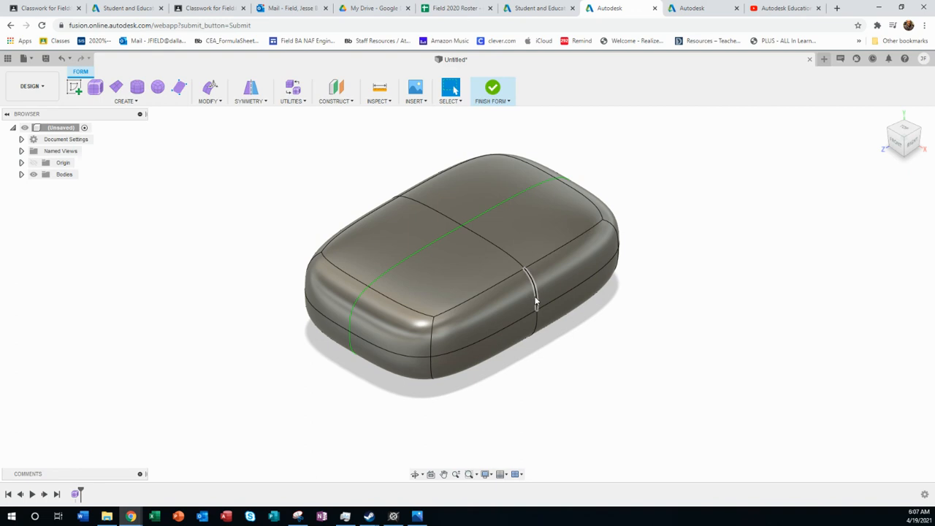
scroll(431, 322, "down", 2)
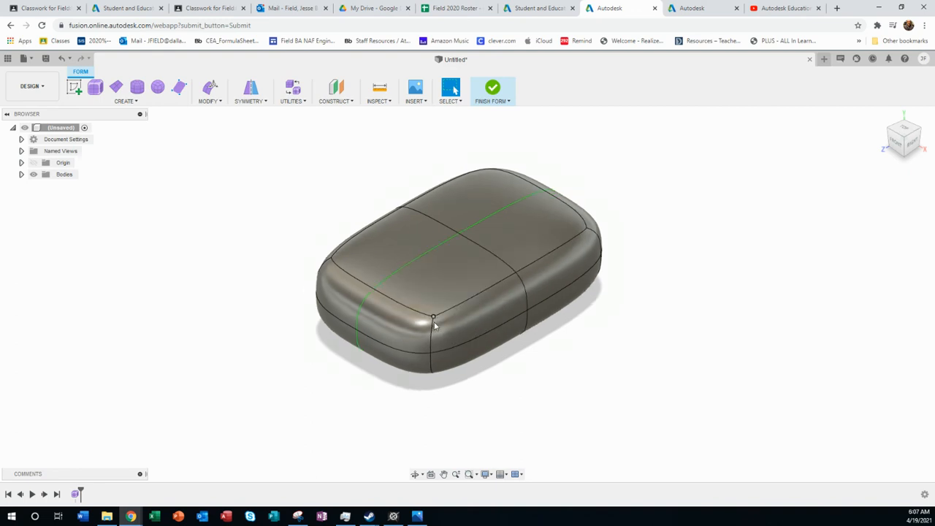
scroll(433, 325, "up", 3)
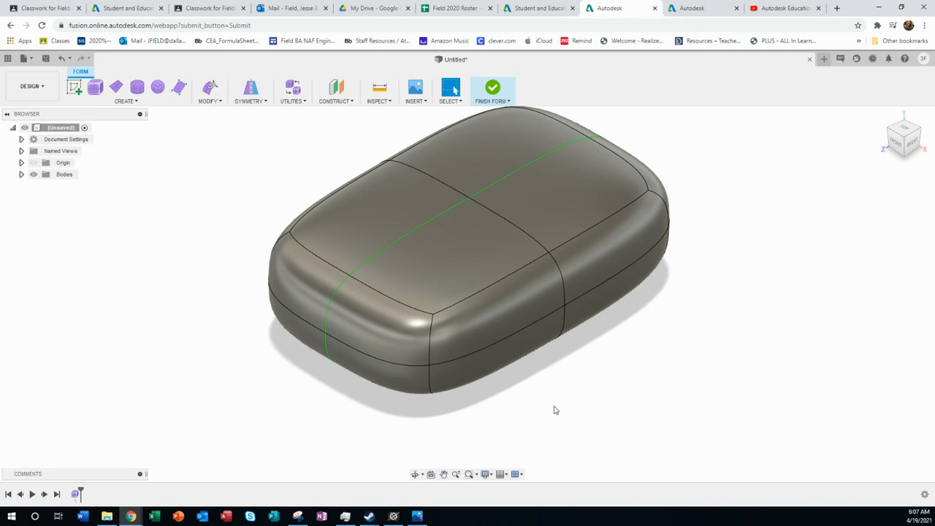
middle_click_drag(553, 403, 574, 406, "shift")
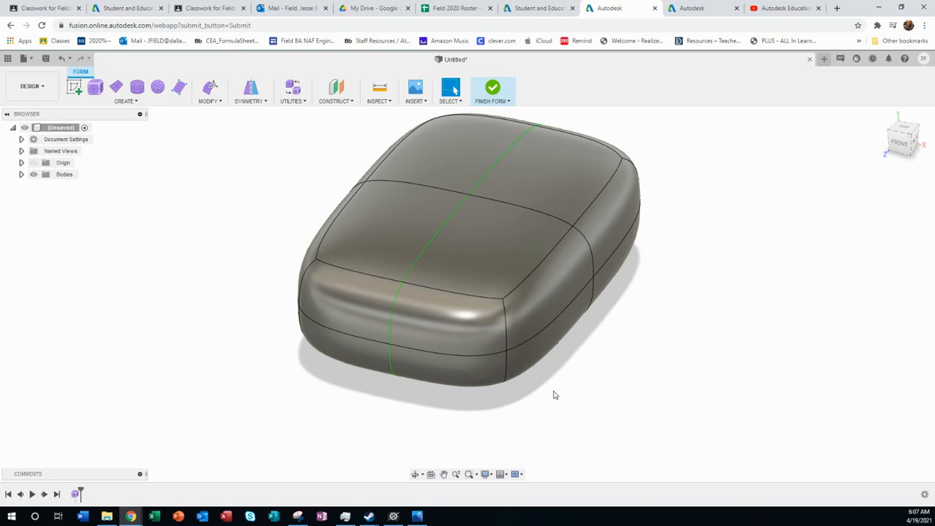
Step: Select a side face, a corner edge, a corner vertex and a group of front faces in turn to examine their mirrored selections
left_click(522, 307)
right_click(522, 307)
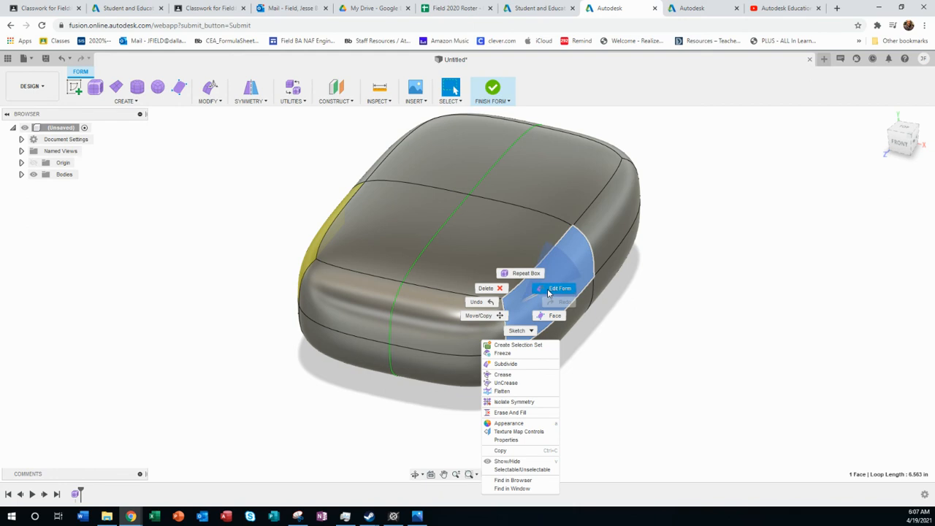
left_click(616, 328)
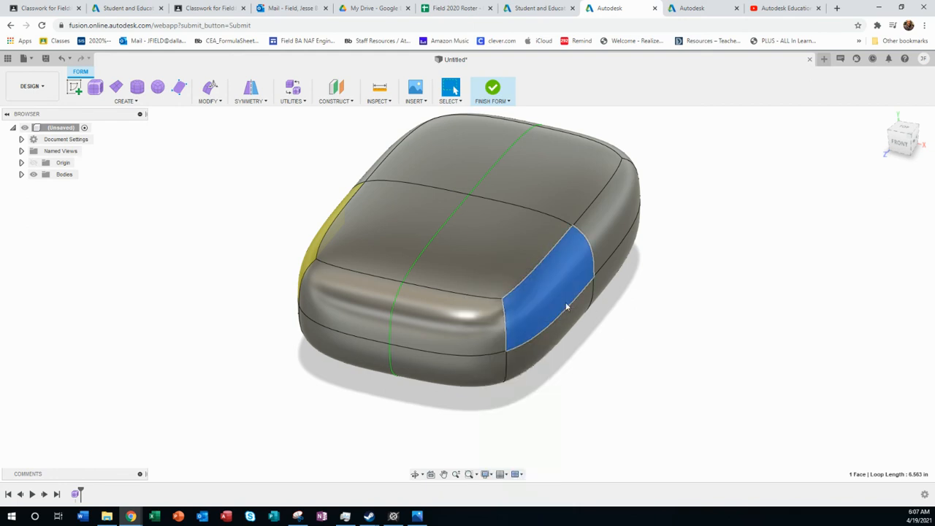
left_click(617, 400)
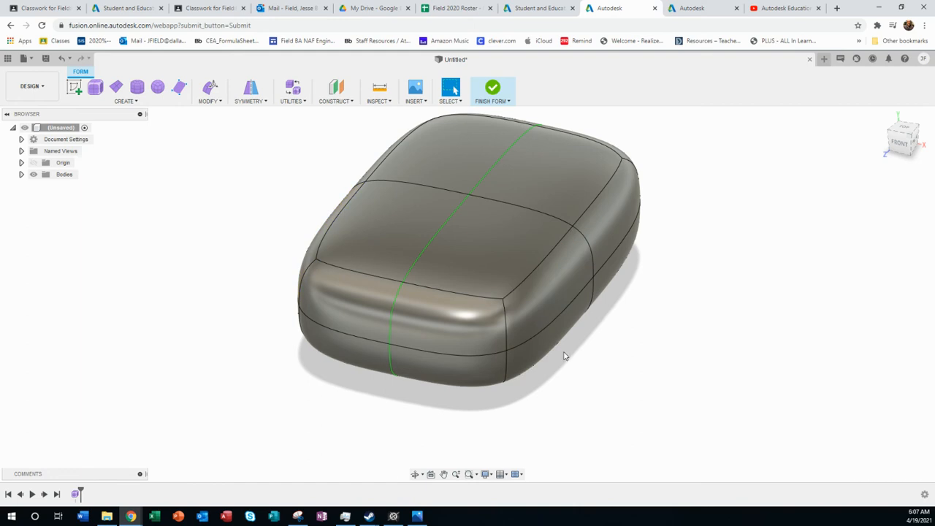
left_click(529, 311)
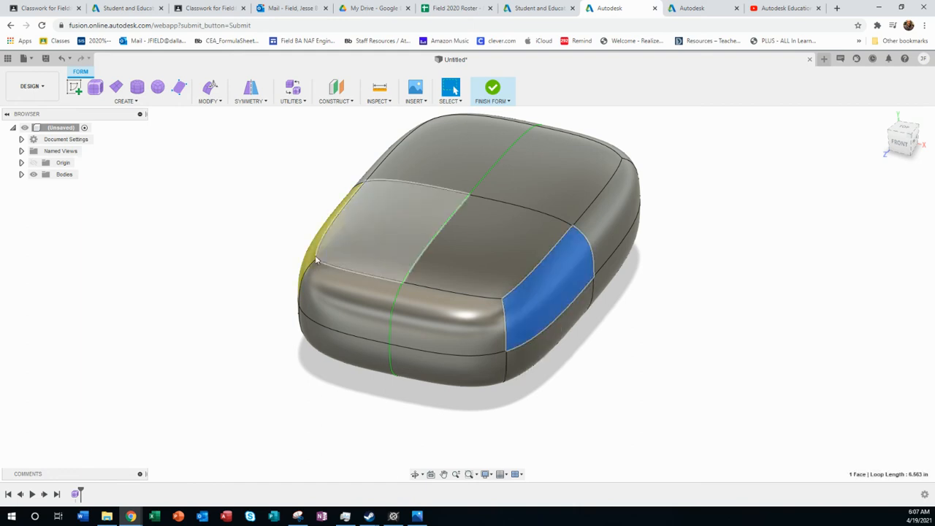
left_click(562, 345)
left_click(506, 318)
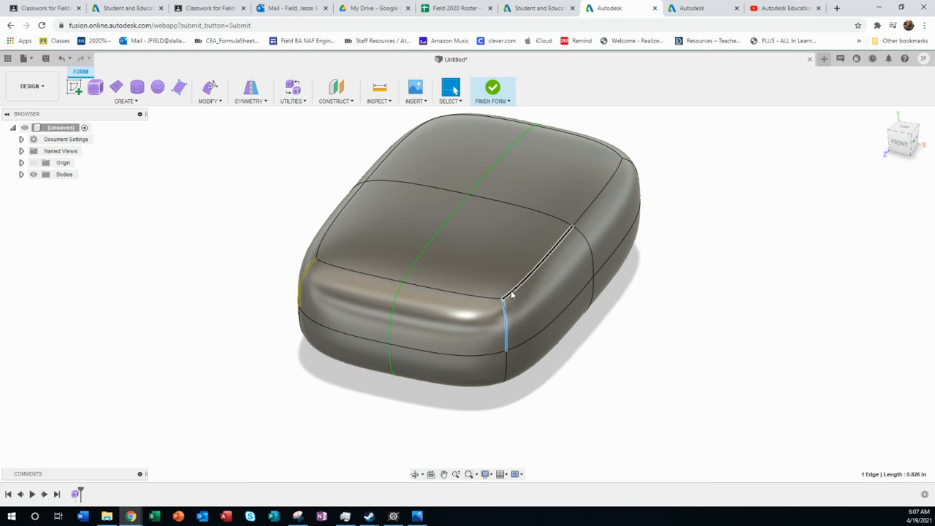
left_click(503, 299)
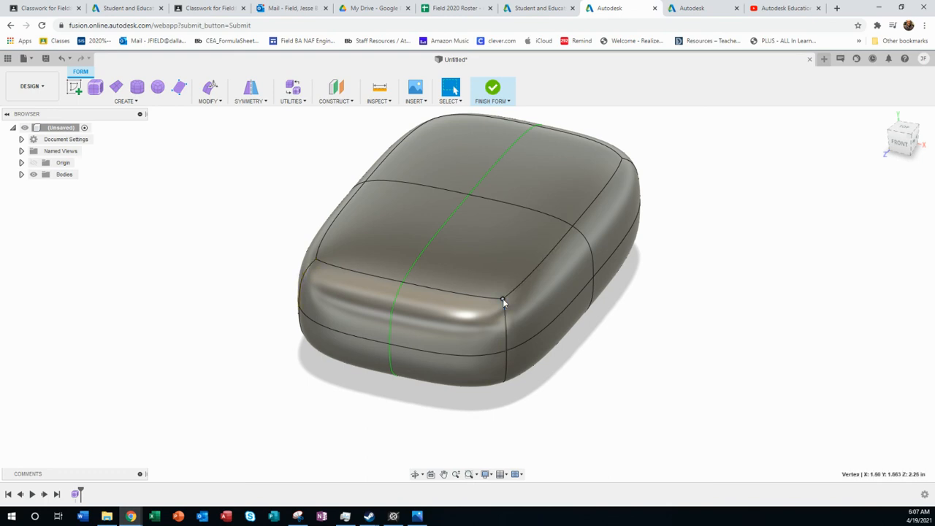
left_click(610, 375)
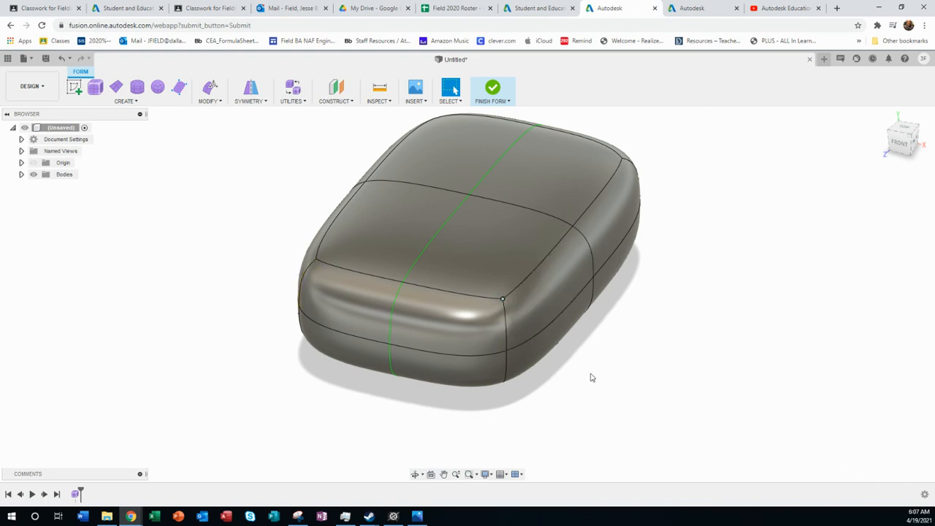
double_click(484, 283)
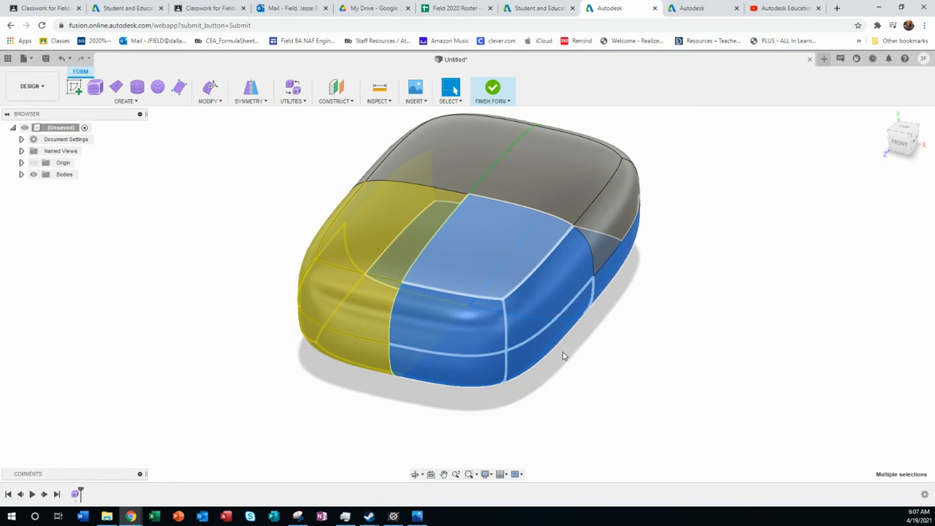
left_click(599, 393)
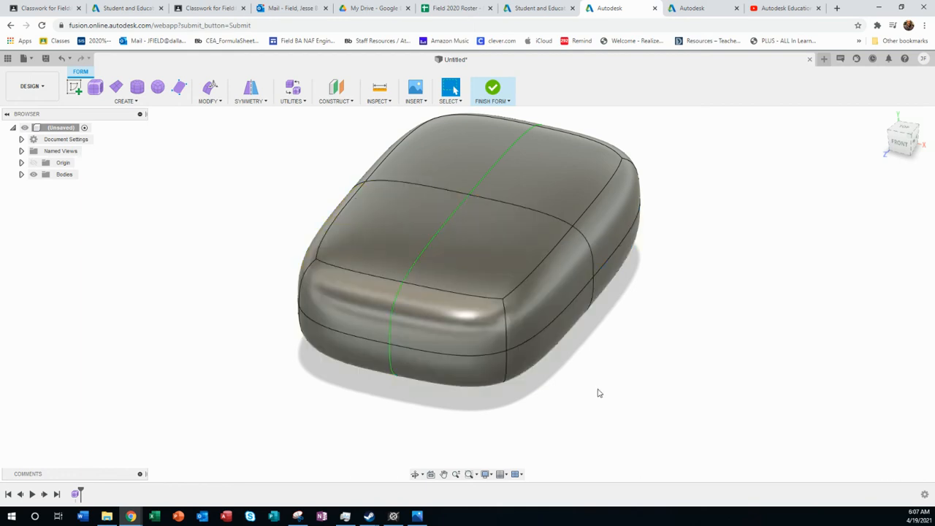
Step: Edit the form's upper front side face, moving it outward about 0.20 in, then up about 0.06 in and forward about 0.37 in
left_click(522, 316)
right_click(522, 315)
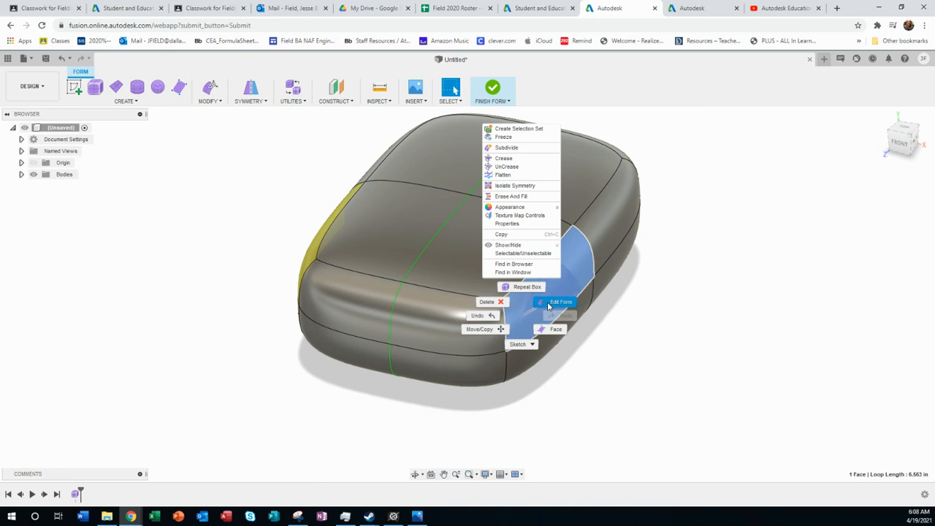
left_click(549, 304)
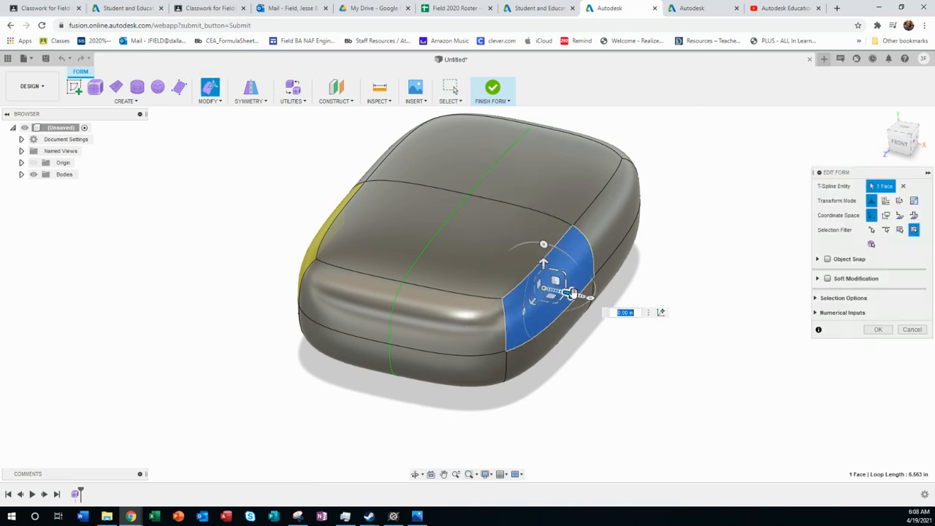
left_click_drag(572, 293, 584, 297)
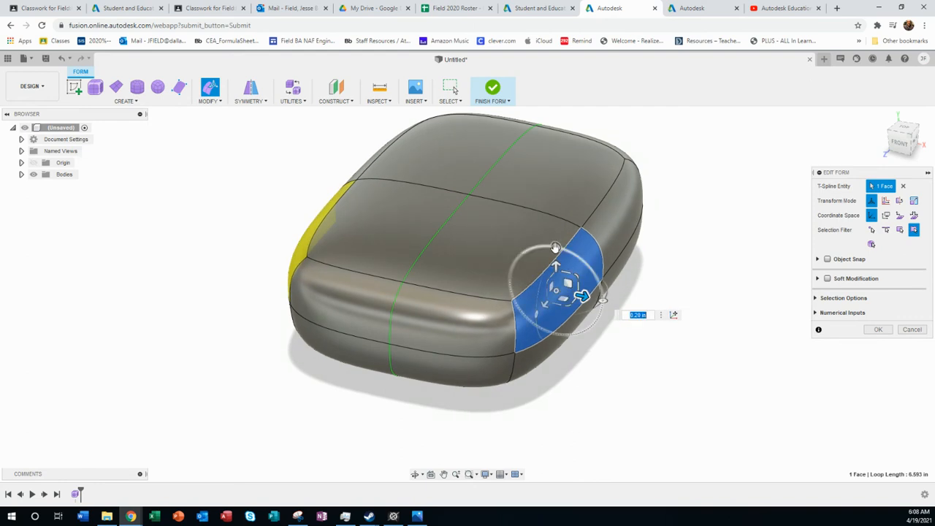
mouse_move(556, 248)
left_mouse_down()
mouse_move(564, 252)
mouse_move(555, 247)
left_mouse_up()
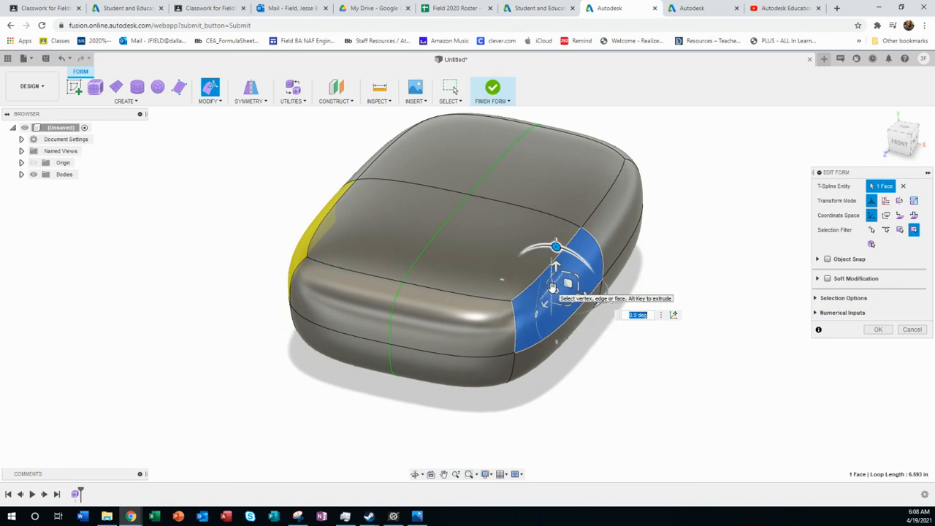
left_click_drag(553, 287, 576, 372)
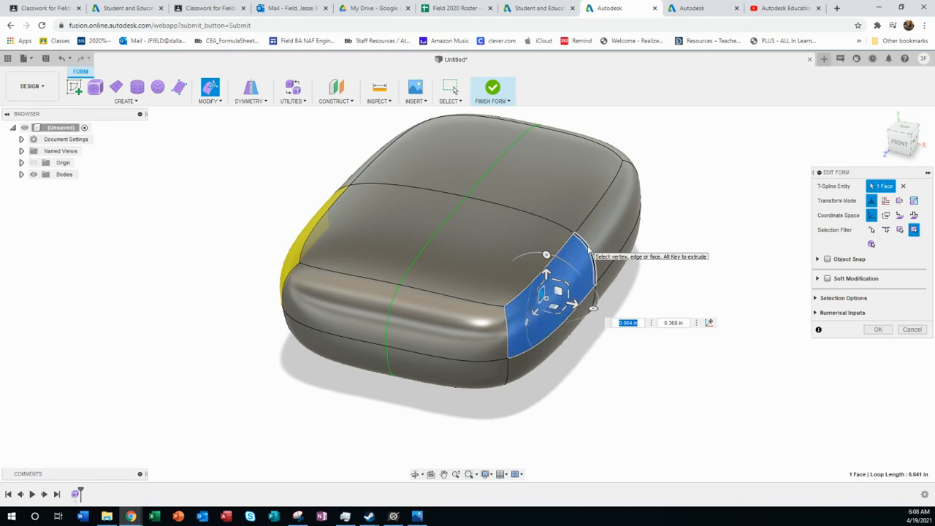
Step: Move the upper middle edge on the form's side inward about 0.30 in and rotate it about -10 degrees in the right view
left_click(589, 250)
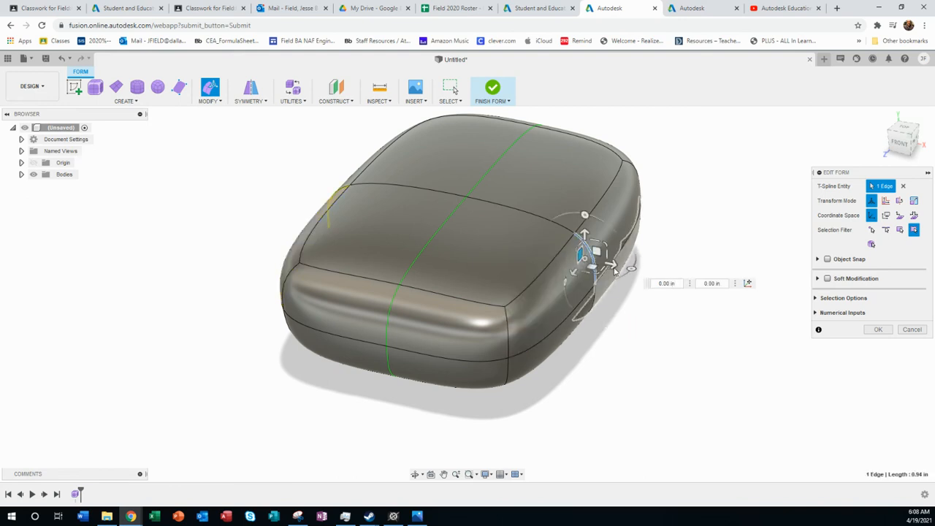
left_click_drag(610, 264, 590, 261)
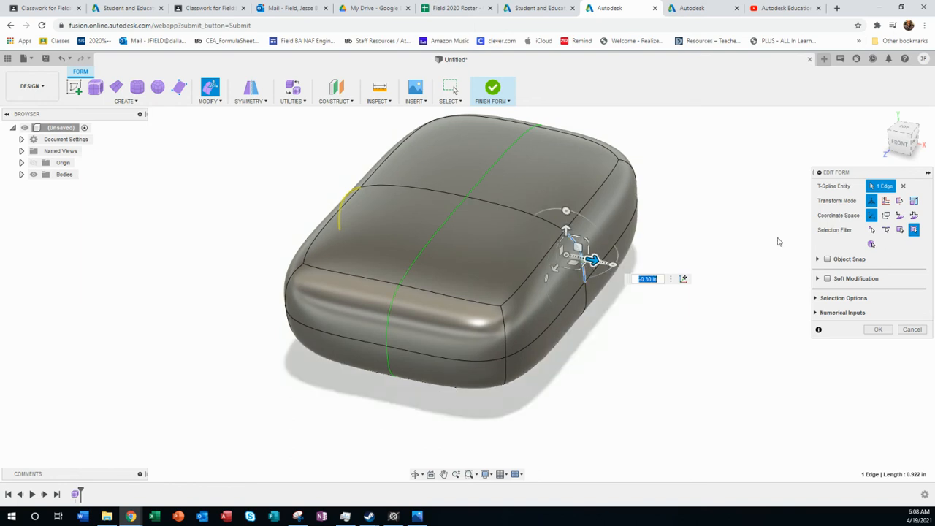
left_click(910, 141)
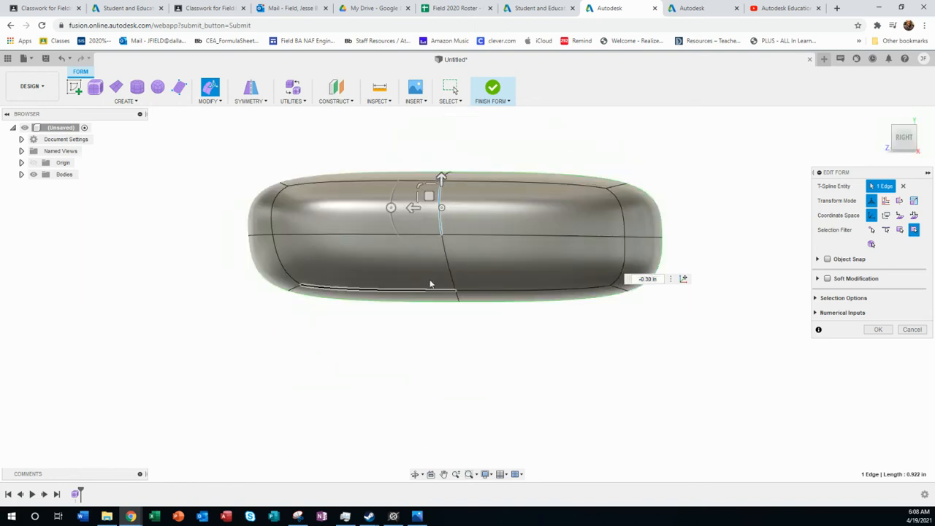
left_click_drag(390, 207, 396, 199)
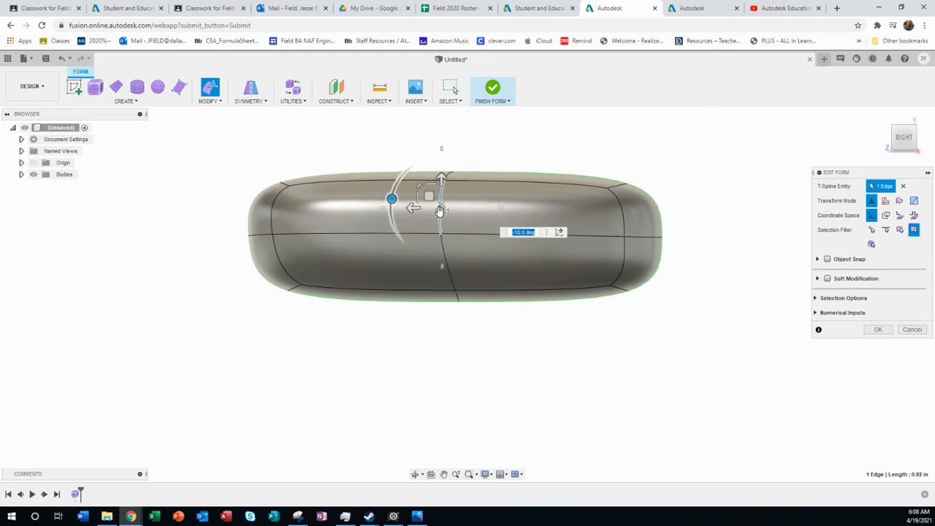
Step: Edit the vertex at the middle of the form's side, rotating it about 30 degrees
left_click(442, 234)
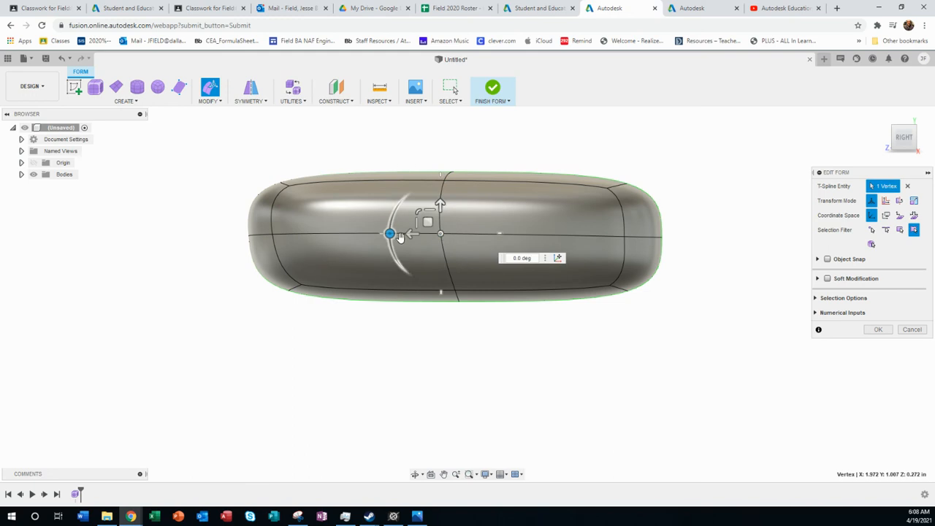
left_click_drag(404, 231, 391, 268)
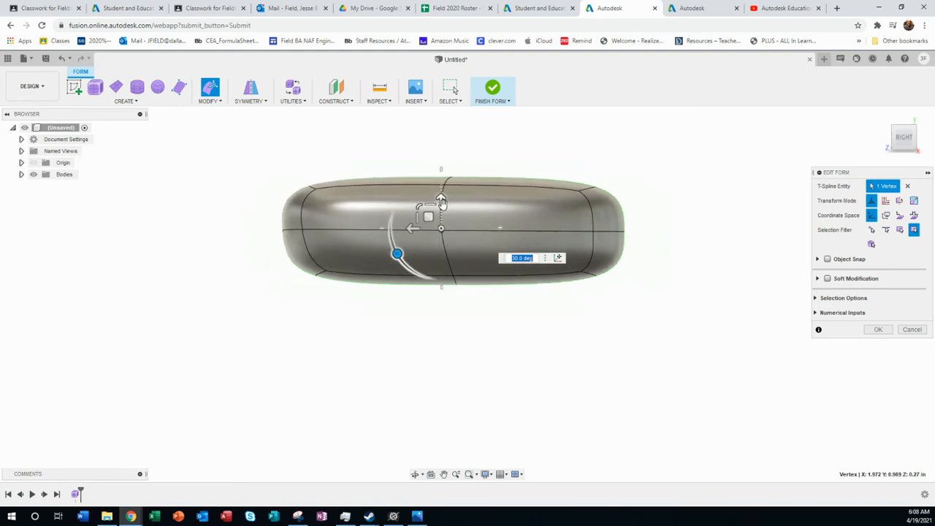
scroll(441, 201, "up", 5)
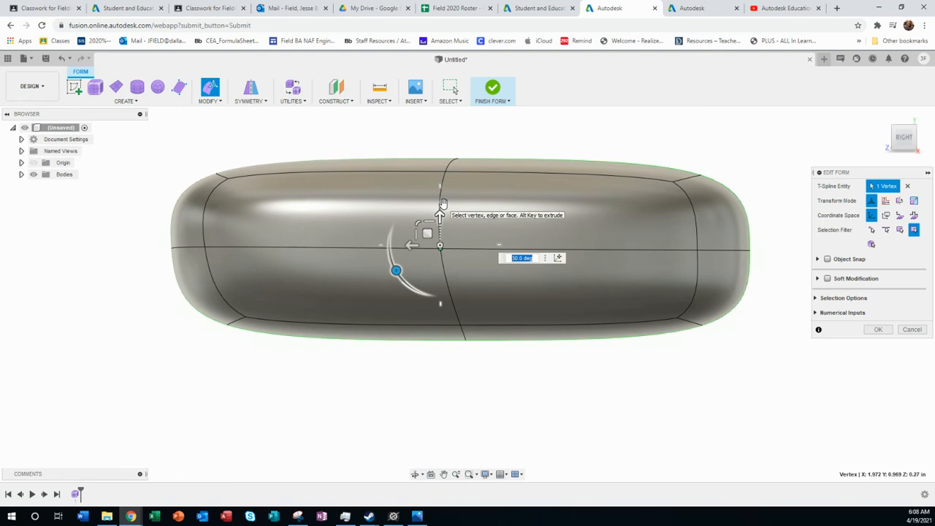
scroll(443, 210, "up", 3)
scroll(443, 210, "down", 4)
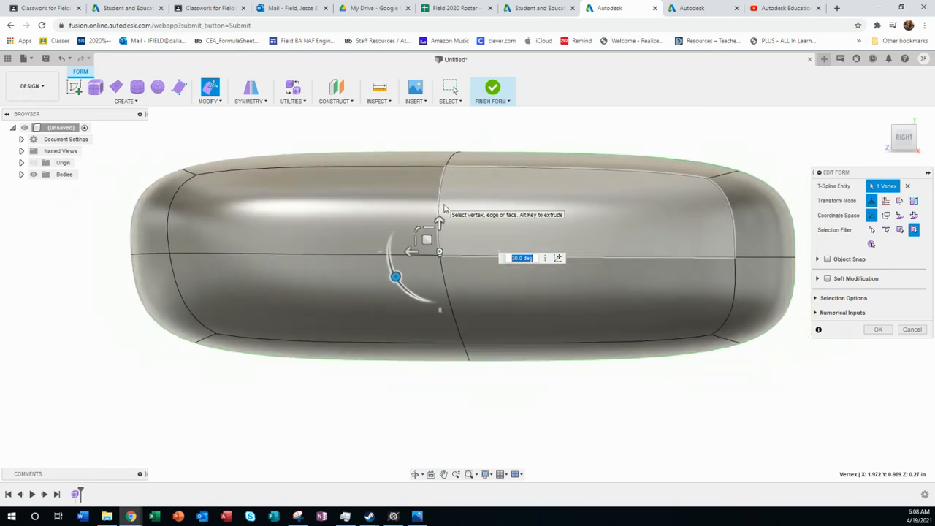
Step: Select the two upper side edges and the upper front edge together, and finish editing the form
middle_click_drag(502, 229, 546, 243, "shift")
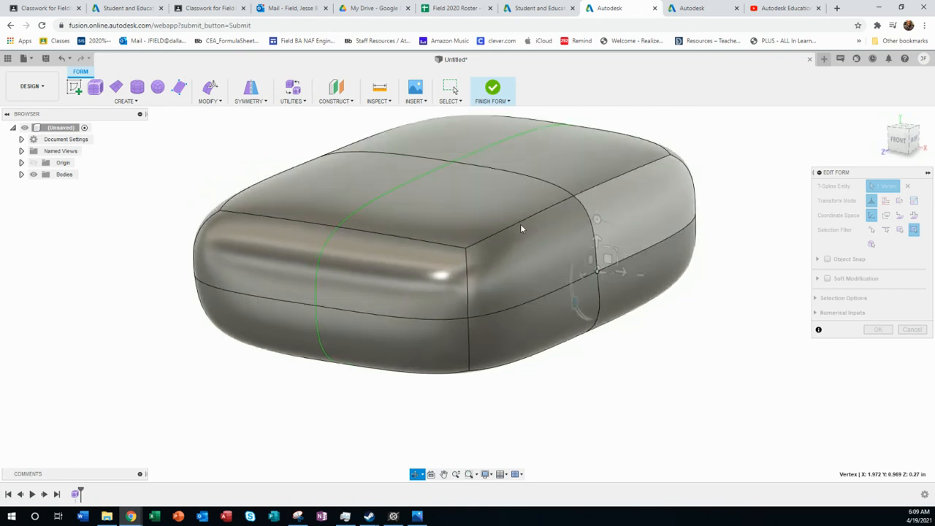
left_click(510, 229)
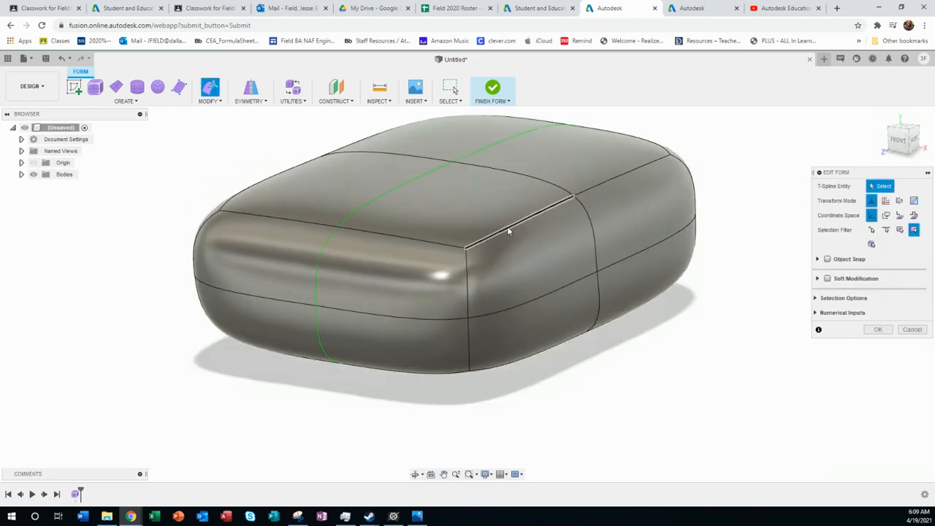
left_click(593, 191, "shift")
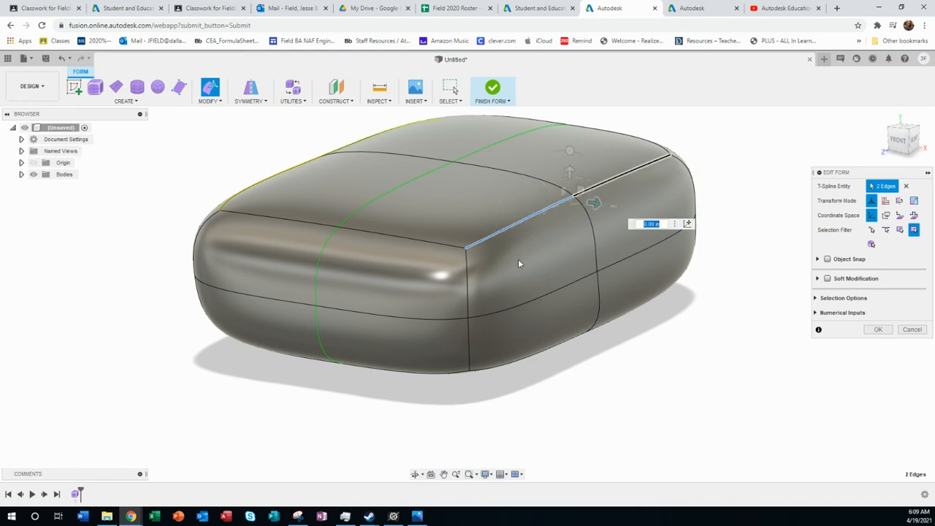
left_click(440, 244, "shift")
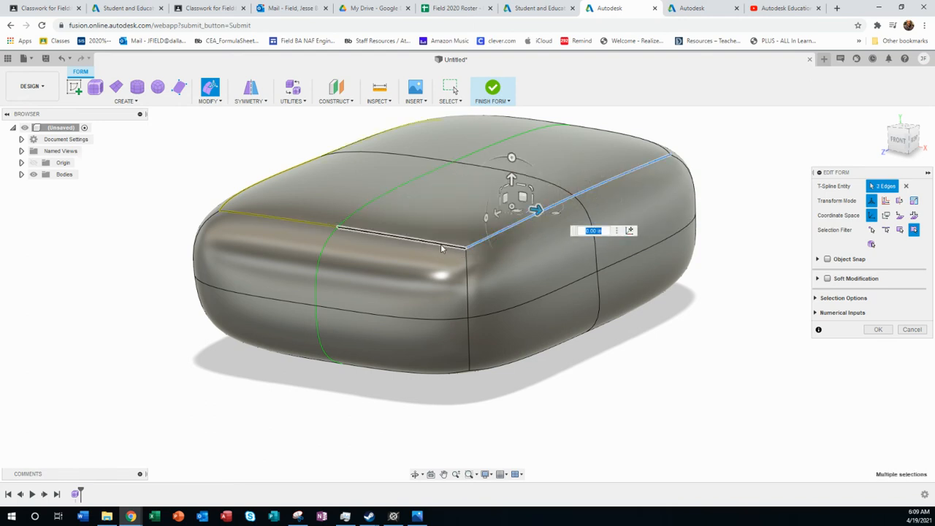
right_click(440, 247)
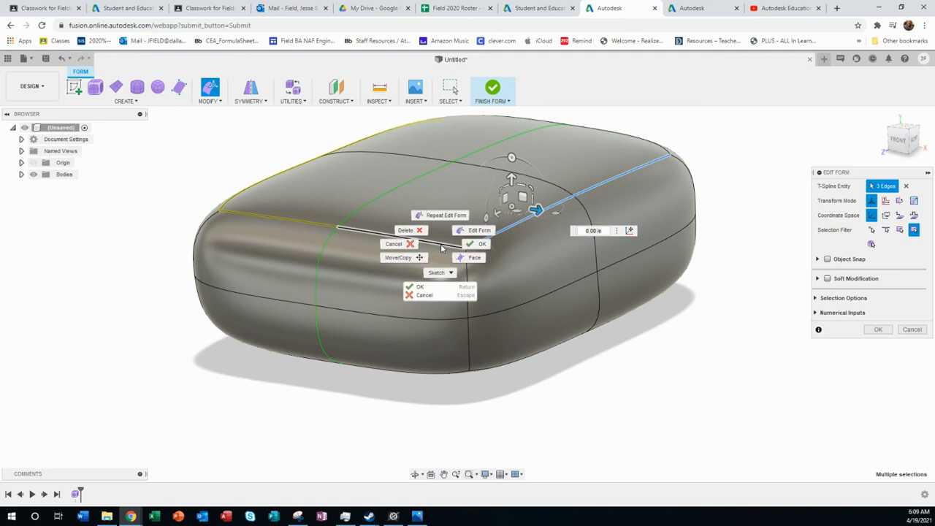
left_click(480, 231)
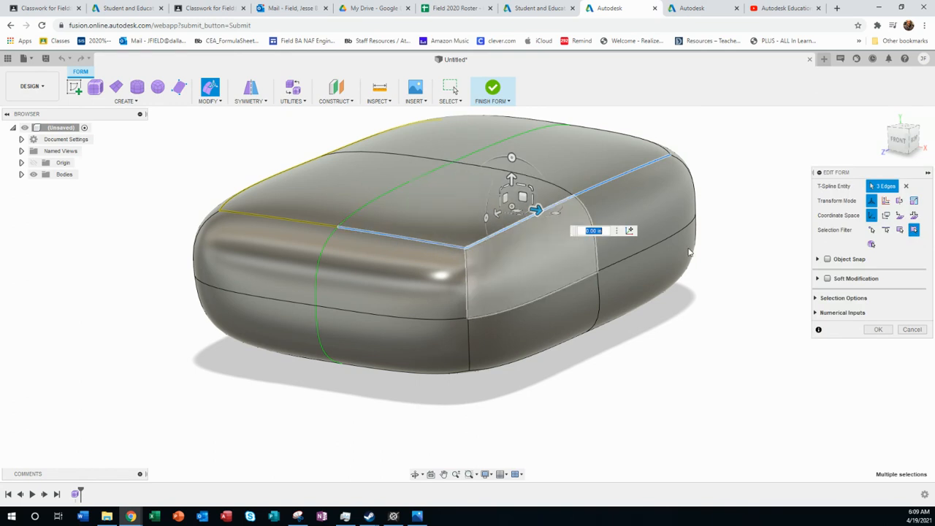
left_click(878, 330)
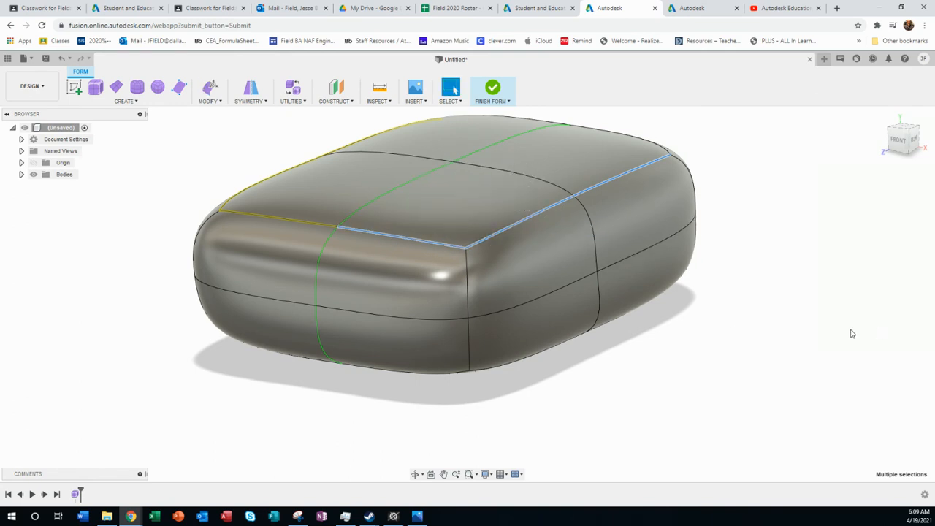
Step: Try creasing the upper front side face, and cancel after viewing the preview
left_click(534, 259)
right_click(534, 259)
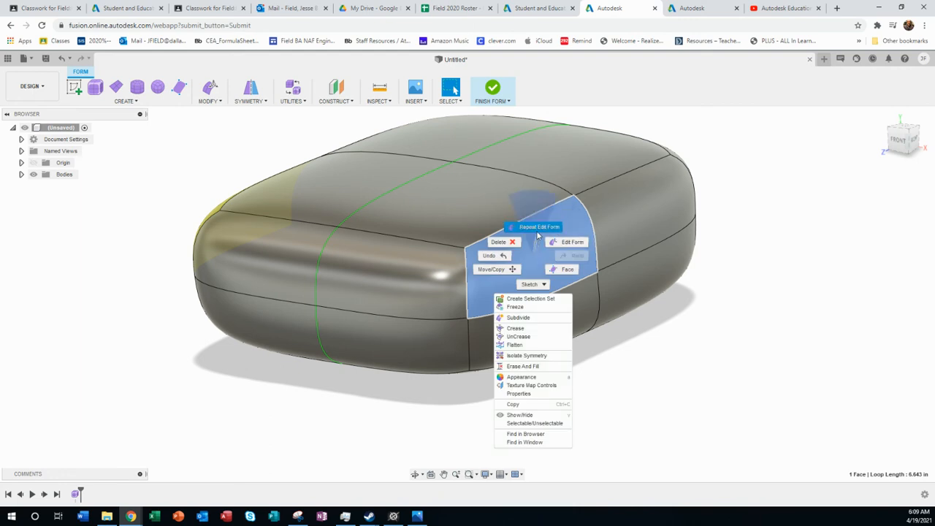
left_click(515, 329)
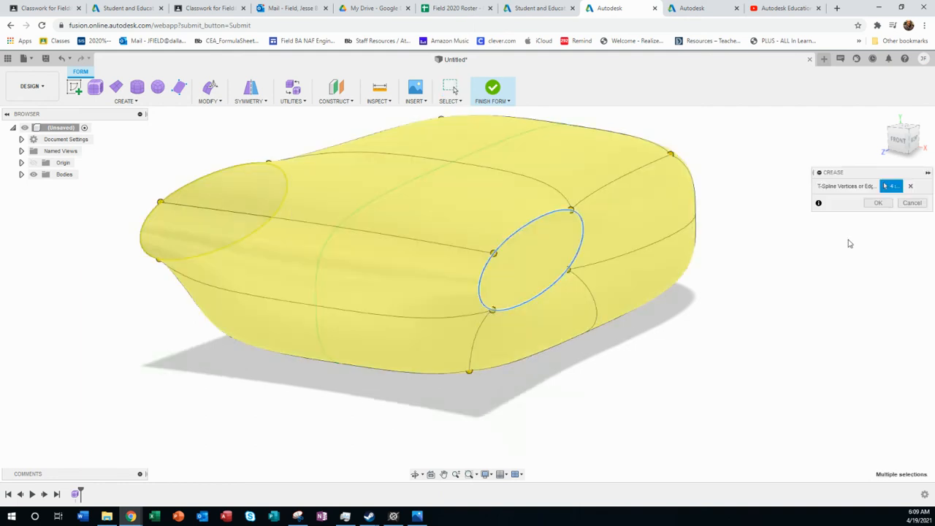
left_click(912, 203)
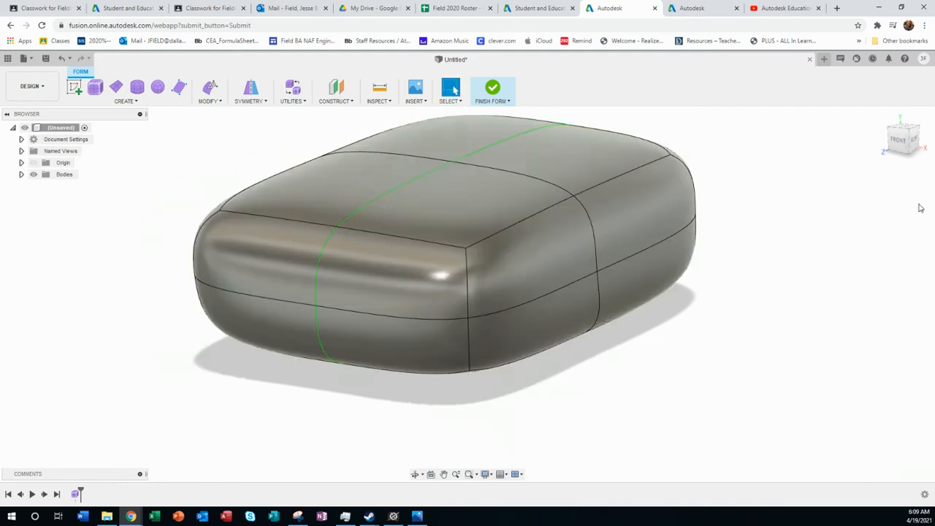
Step: Try creasing only the upper front side edge, and cancel after viewing the preview
left_click(539, 216)
right_click(539, 216)
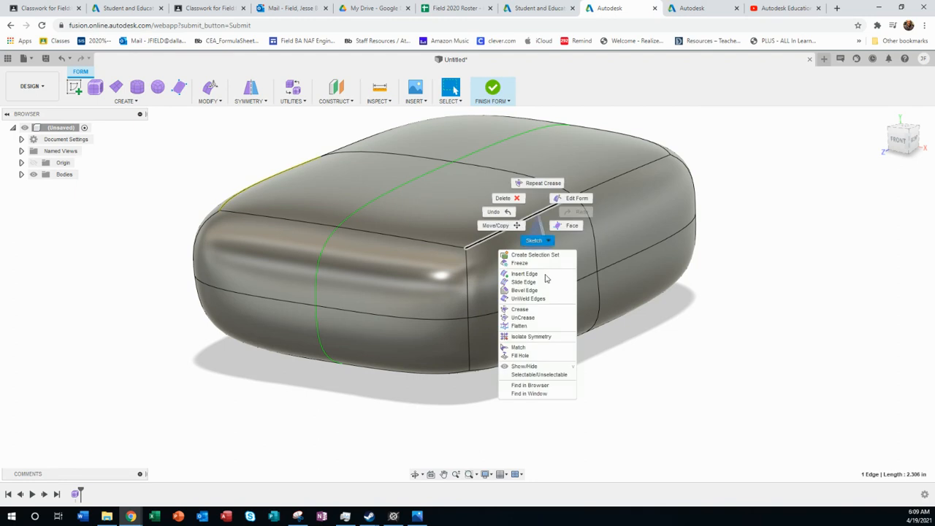
left_click(525, 311)
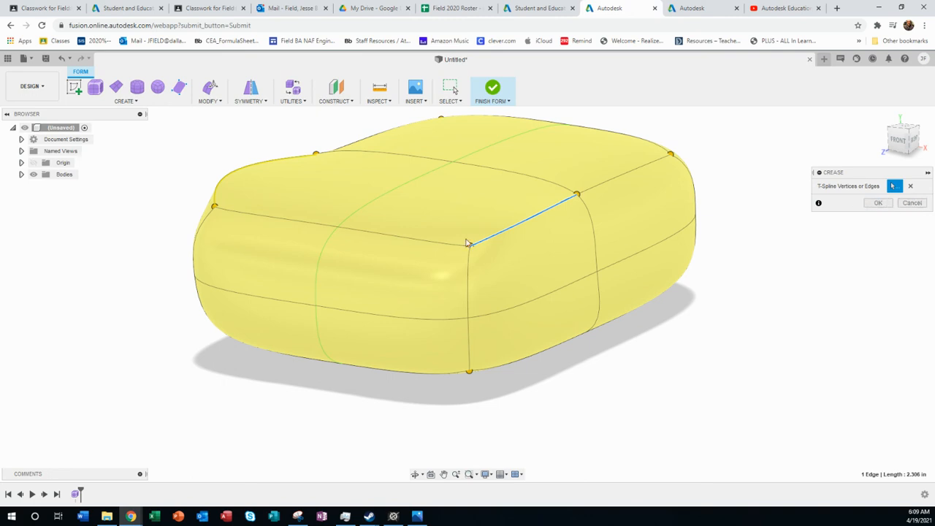
left_click(912, 203)
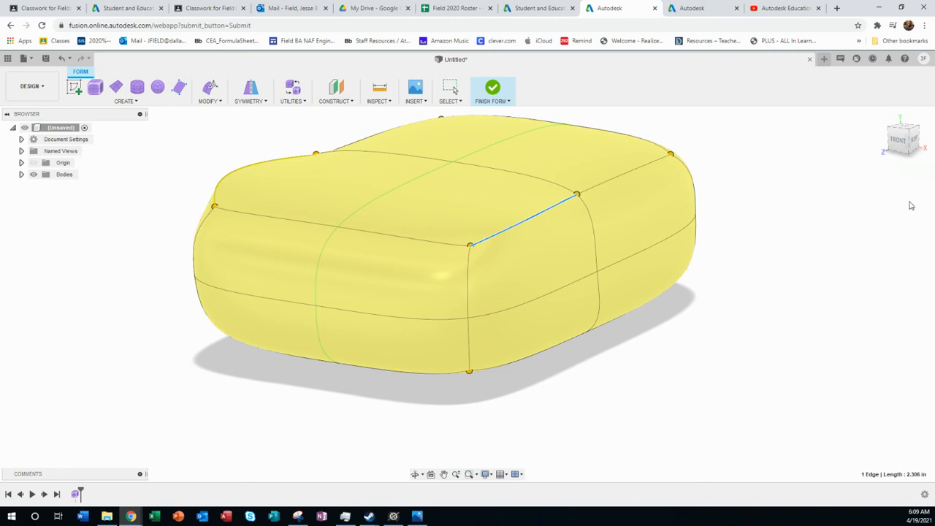
Step: Try creasing the full horizontal edge loop around the form's mid-height, and cancel after viewing the preview
left_click(592, 229)
left_click(555, 188)
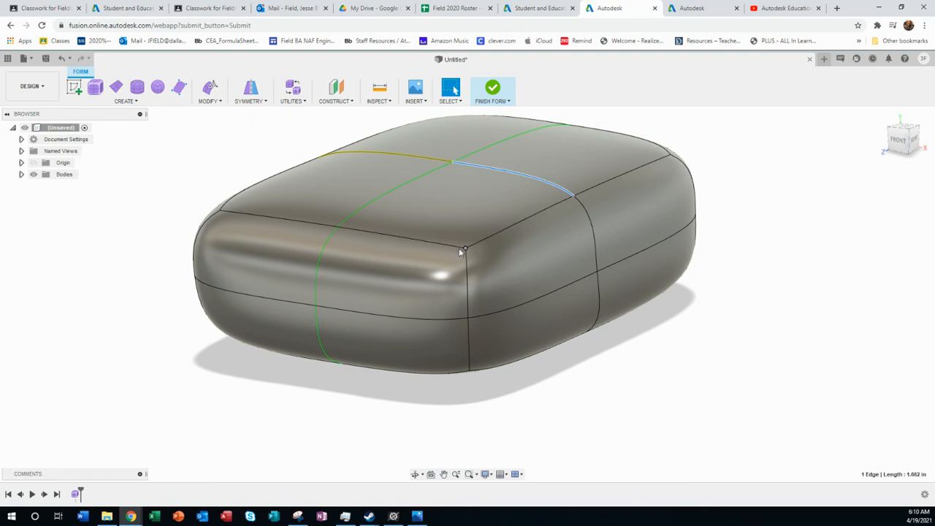
left_click(504, 310)
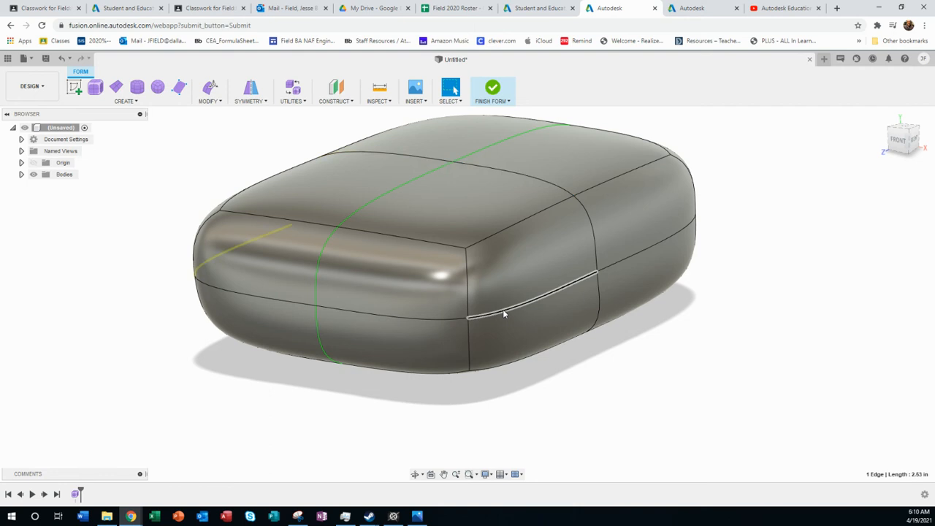
double_click(503, 311)
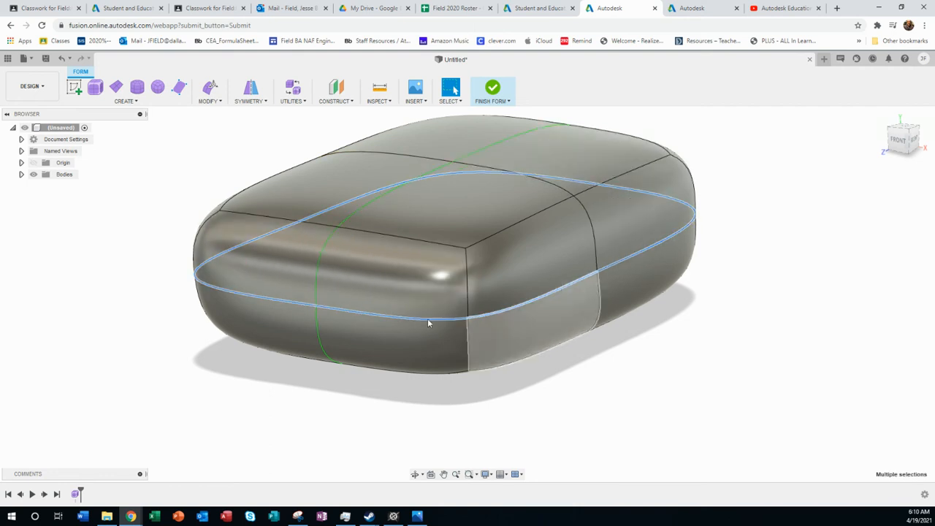
right_click(633, 377)
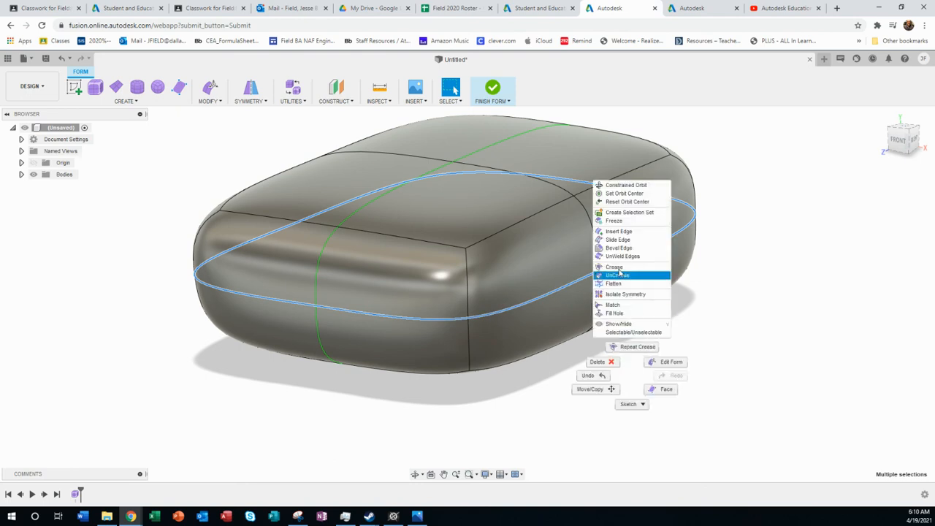
left_click(618, 266)
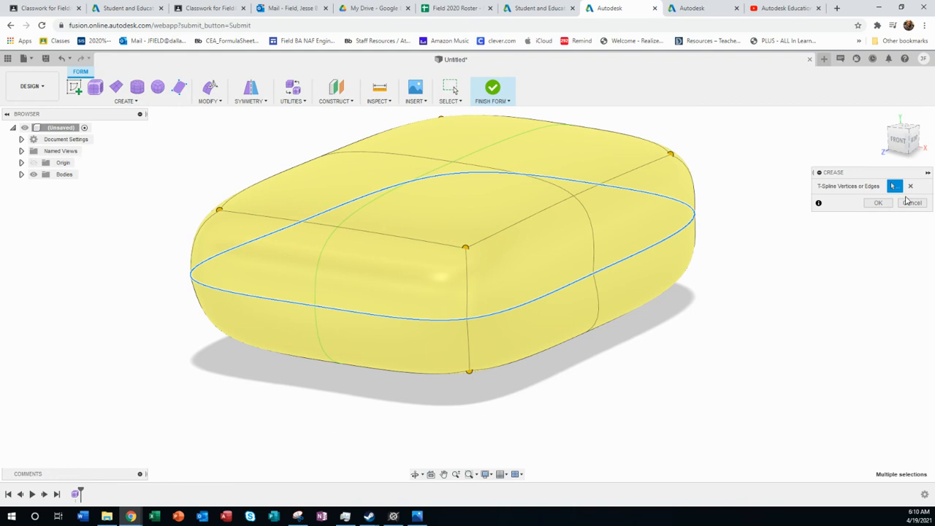
left_click(912, 204)
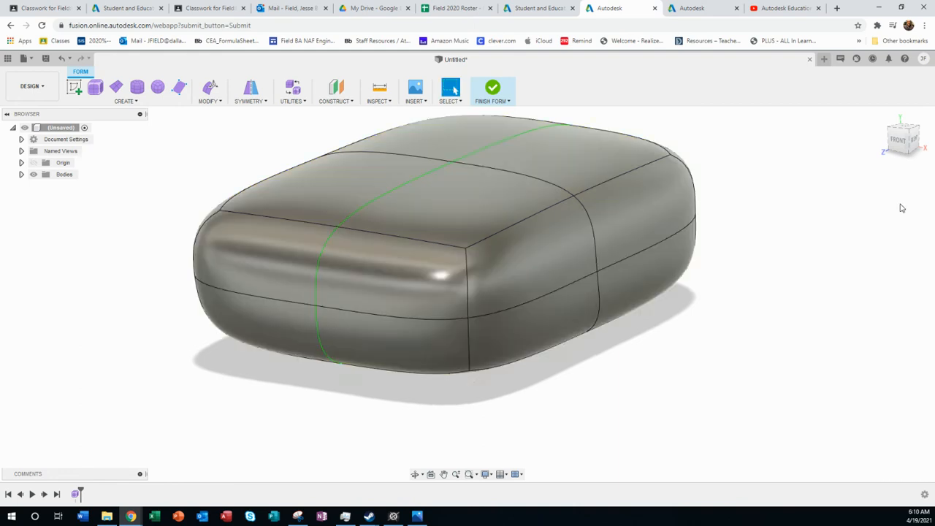
scroll(544, 272, "up", 3)
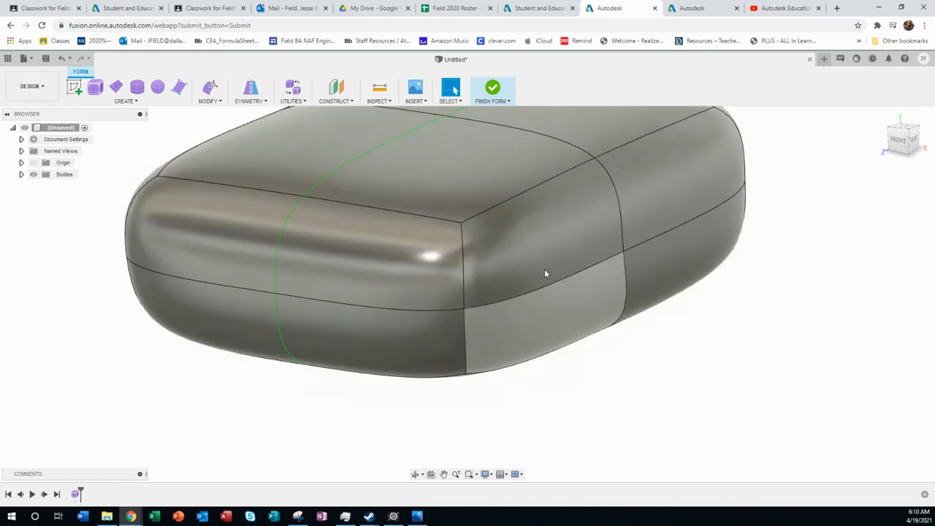
right_click(564, 391)
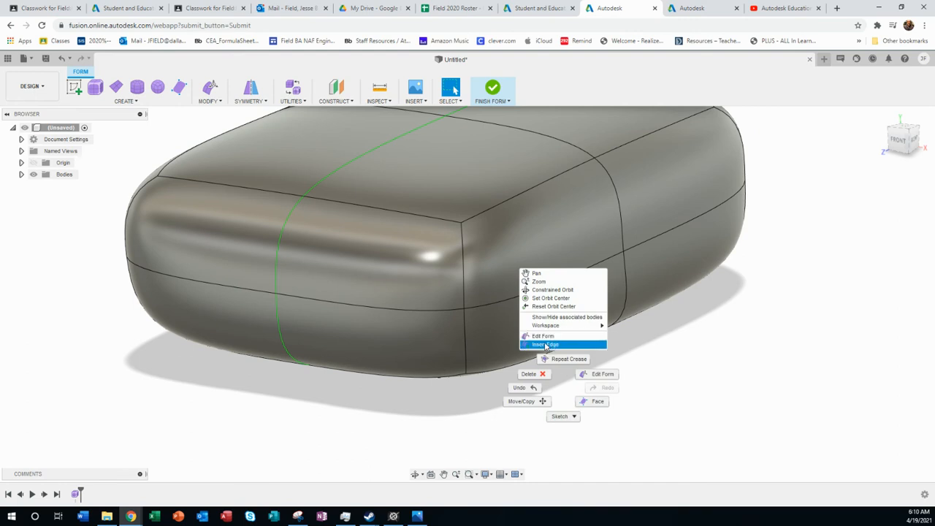
left_click(657, 375)
scroll(546, 380, "up", 2)
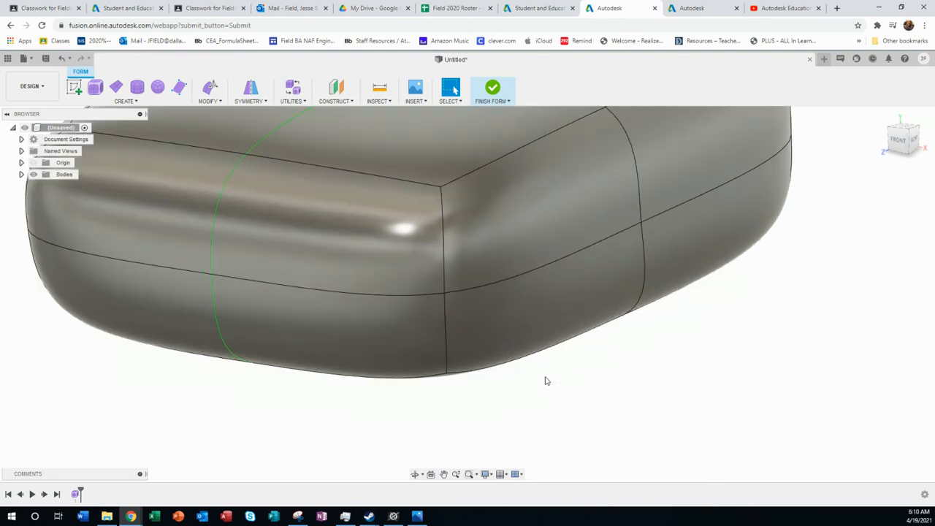
scroll(543, 381, "down", 3)
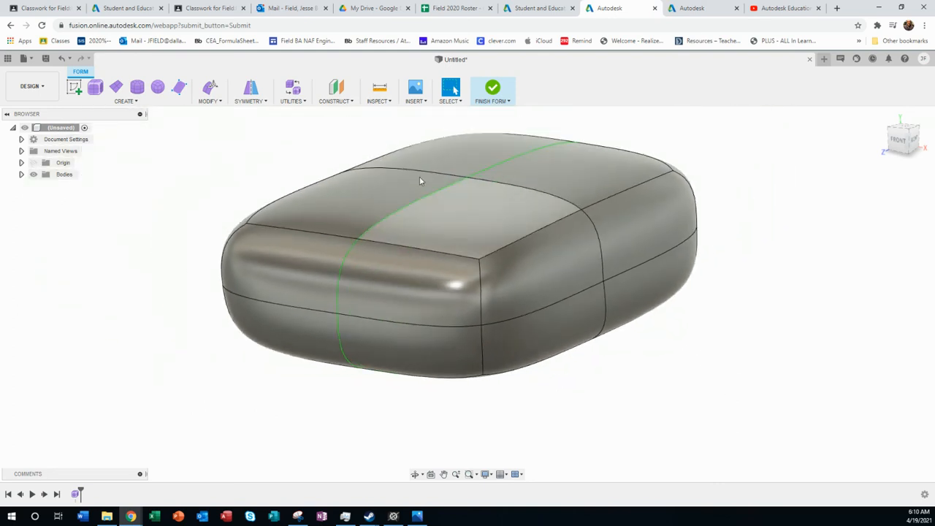
Step: Finish editing the form and save the design in the current project, named Form 1 followed by the teacher's title and surname
left_click(492, 89)
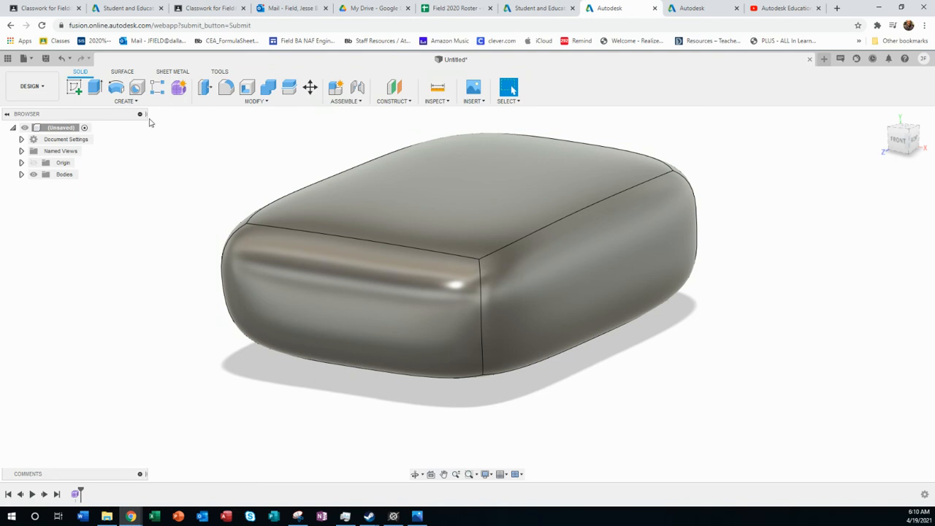
left_click(8, 59)
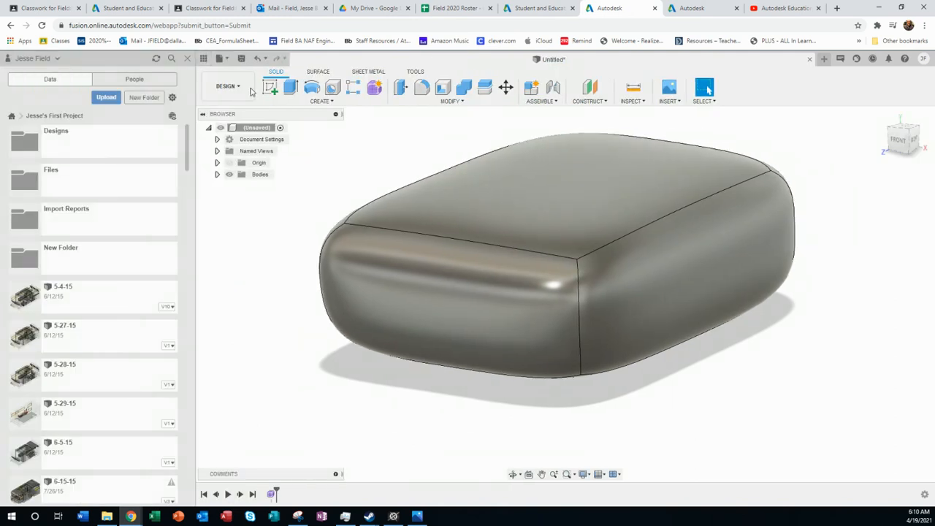
left_click(221, 58)
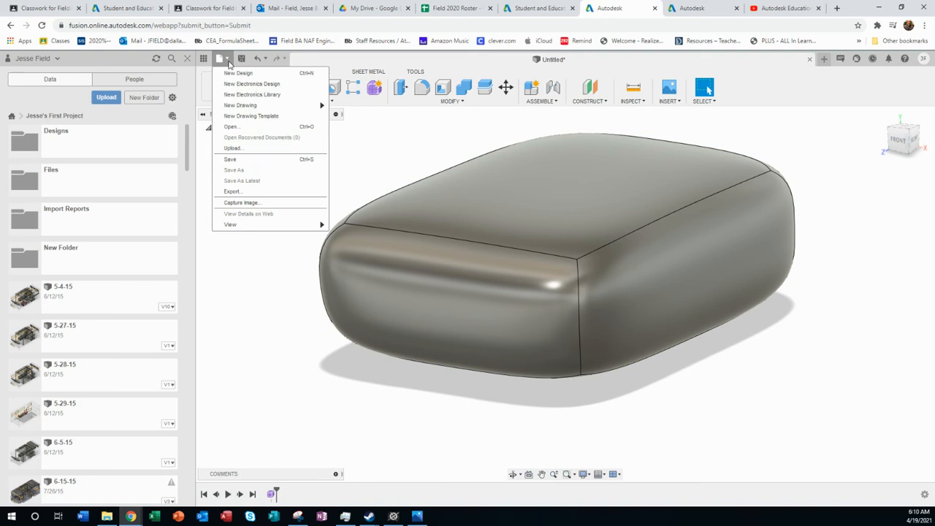
left_click(244, 160)
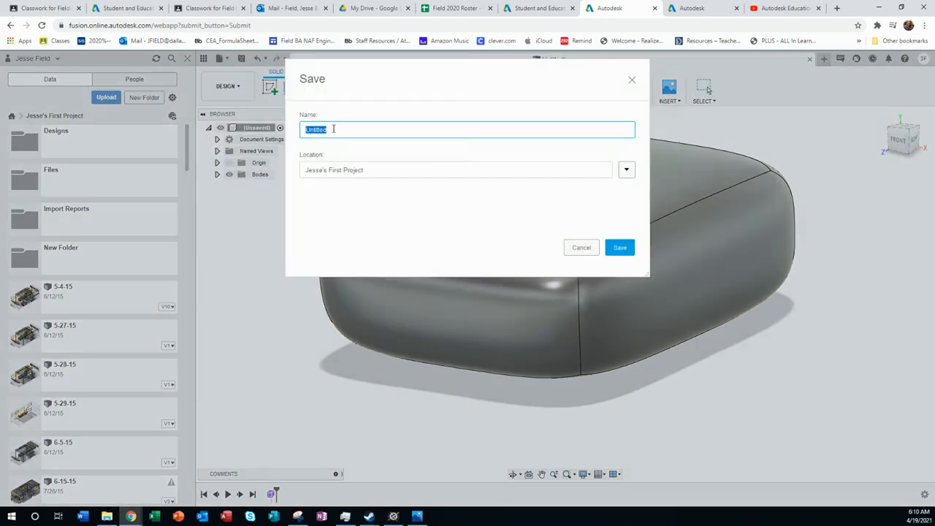
type("Form 1 Mr Field")
left_click(619, 248)
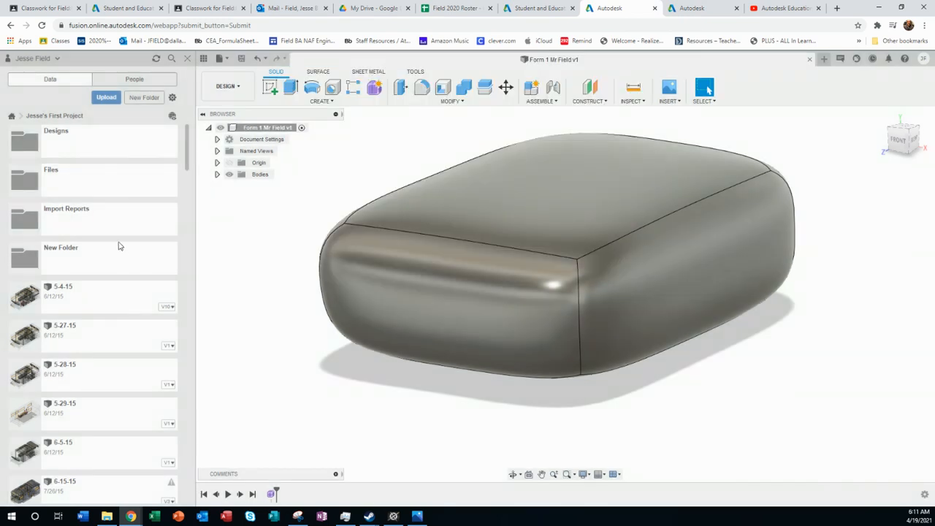
Step: Look through the current project's folders and files for the newly saved design
scroll(120, 248, "down", 3)
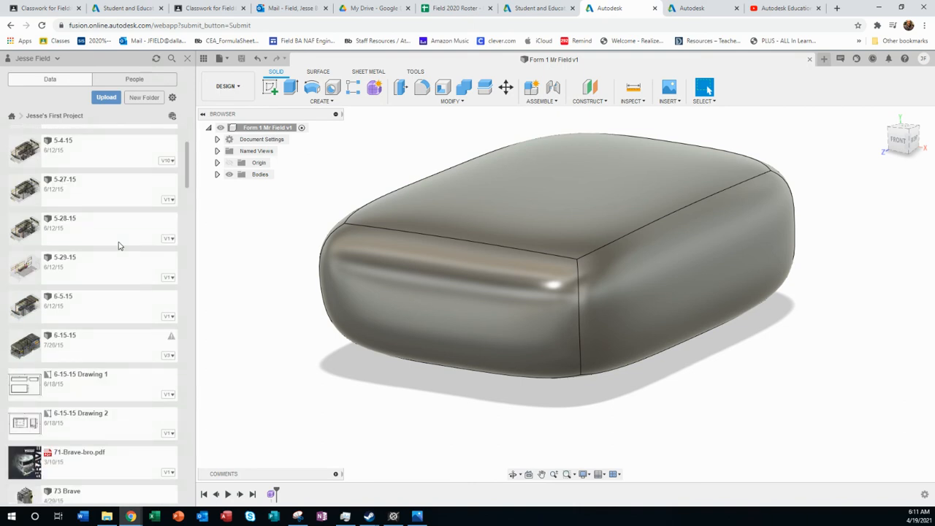
scroll(121, 246, "up", 3)
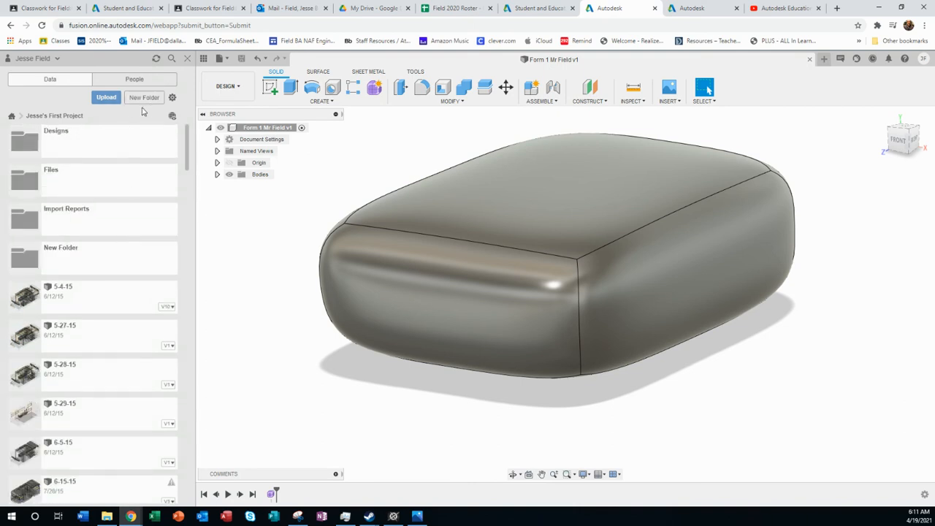
left_click(223, 61)
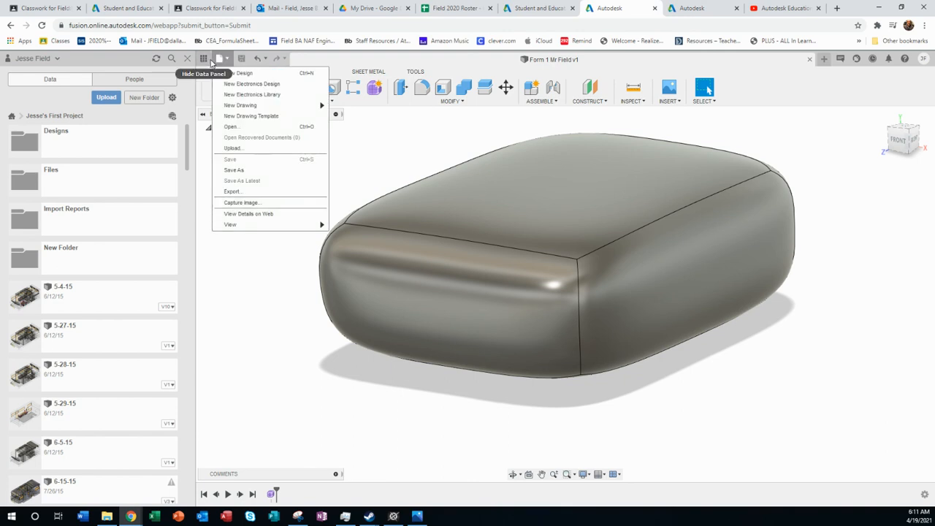
left_click(206, 60)
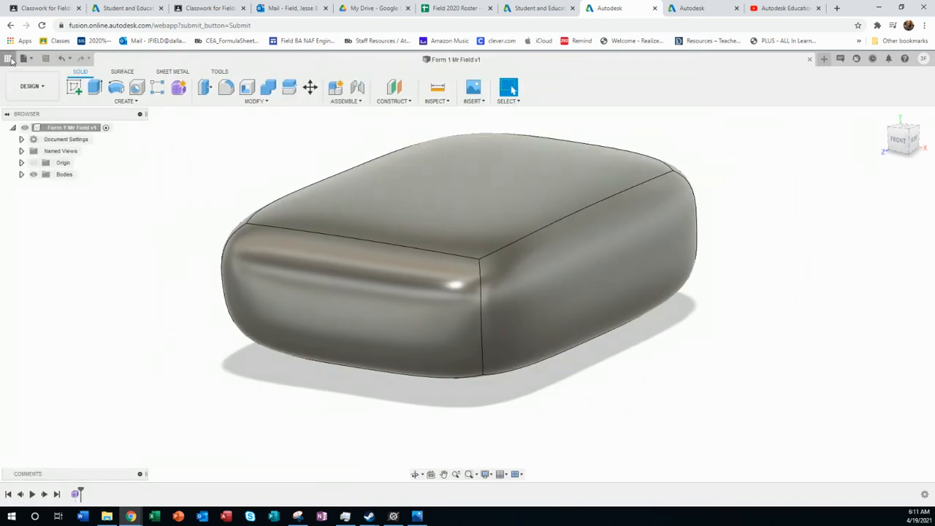
left_click(9, 58)
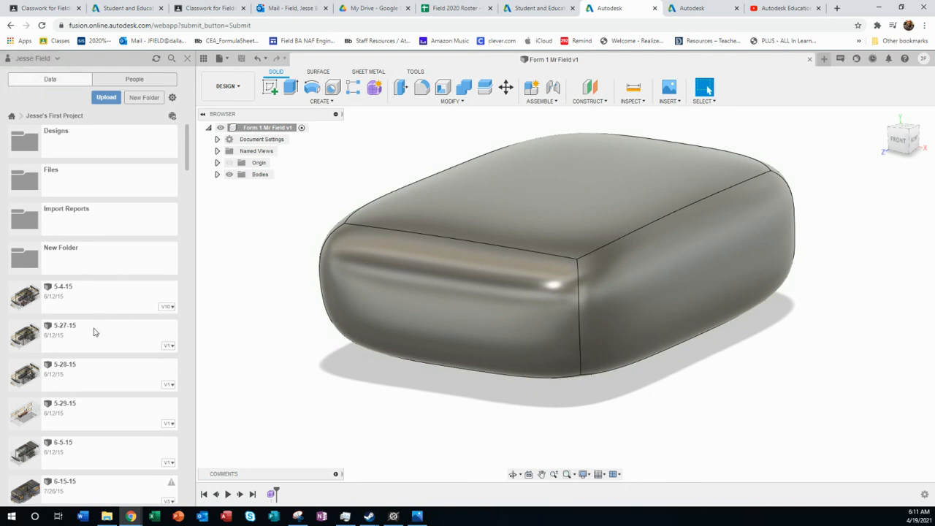
scroll(91, 332, "down", 10)
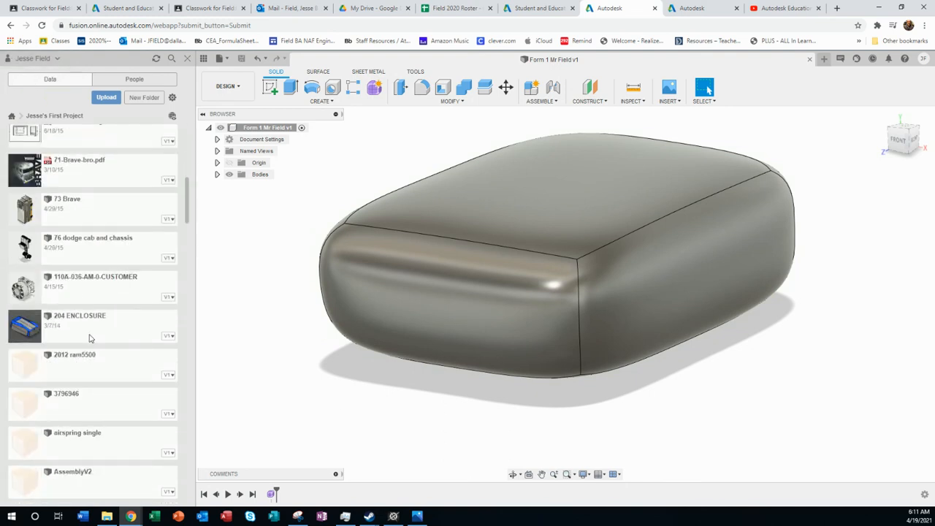
scroll(87, 336, "up", 10)
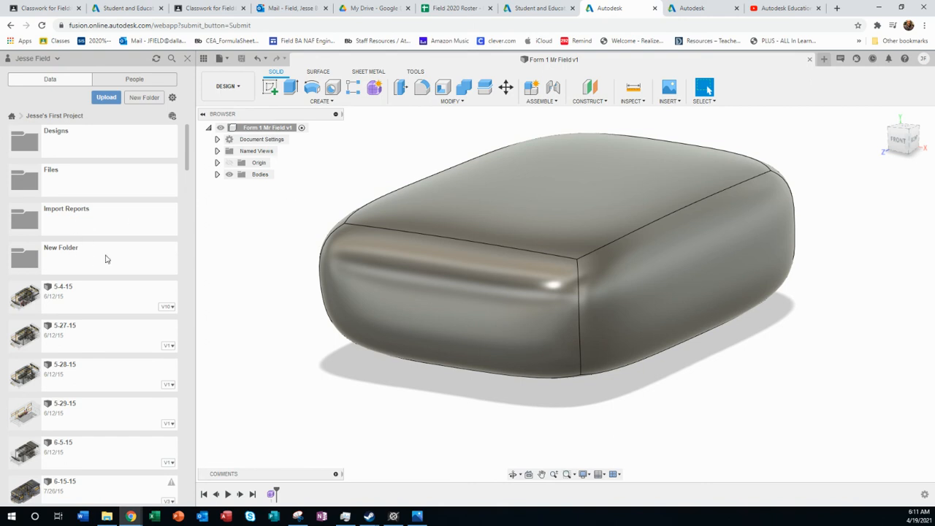
Step: Return to the list of all projects and open My First Project
left_click(12, 117)
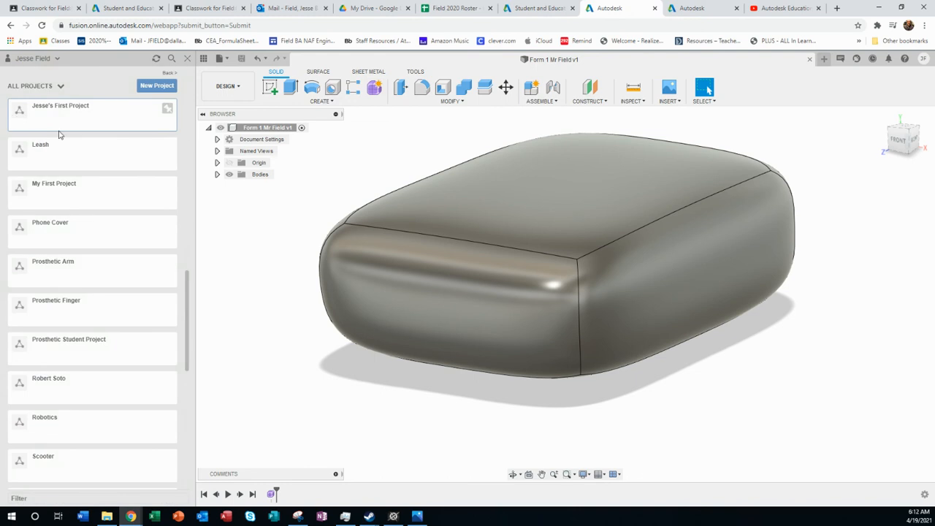
left_click(80, 192)
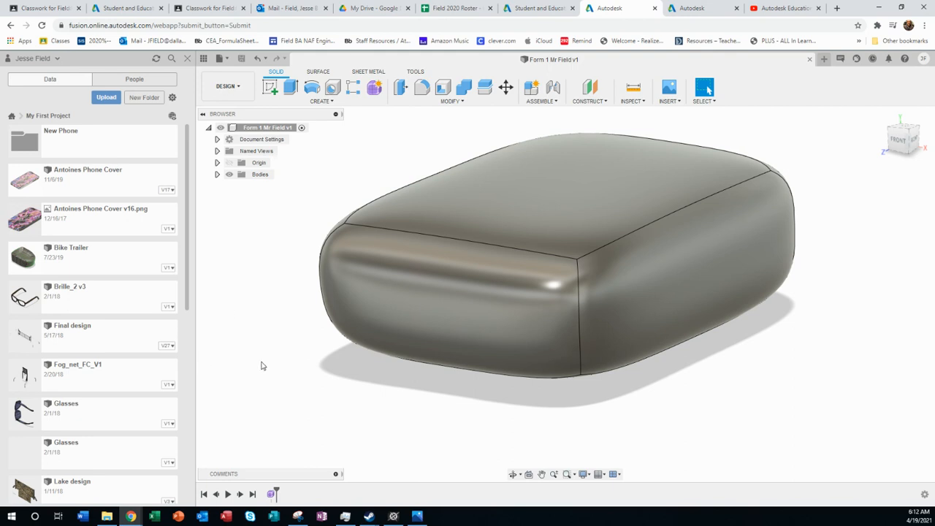
scroll(262, 365, "up", 1)
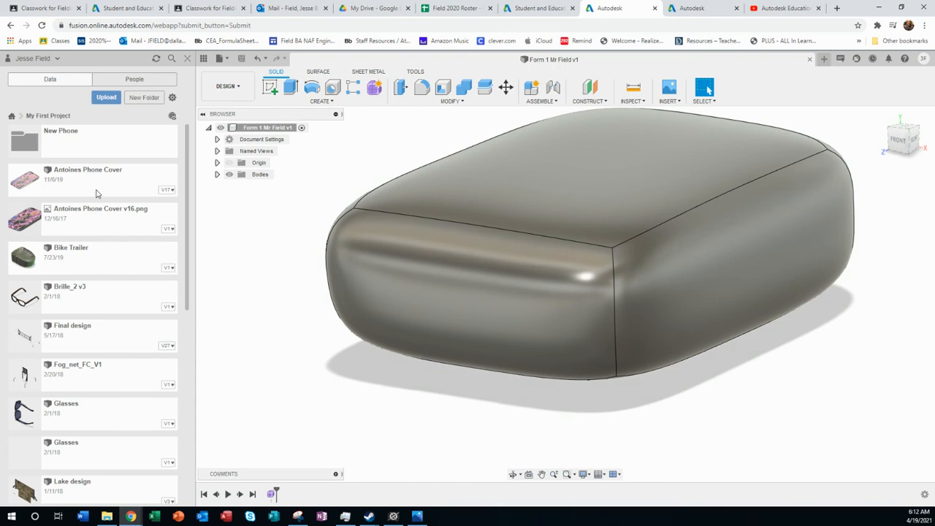
Step: Start saving a copy of the design to My First Project, examine the available project locations, and cancel
left_click(219, 58)
left_click(234, 170)
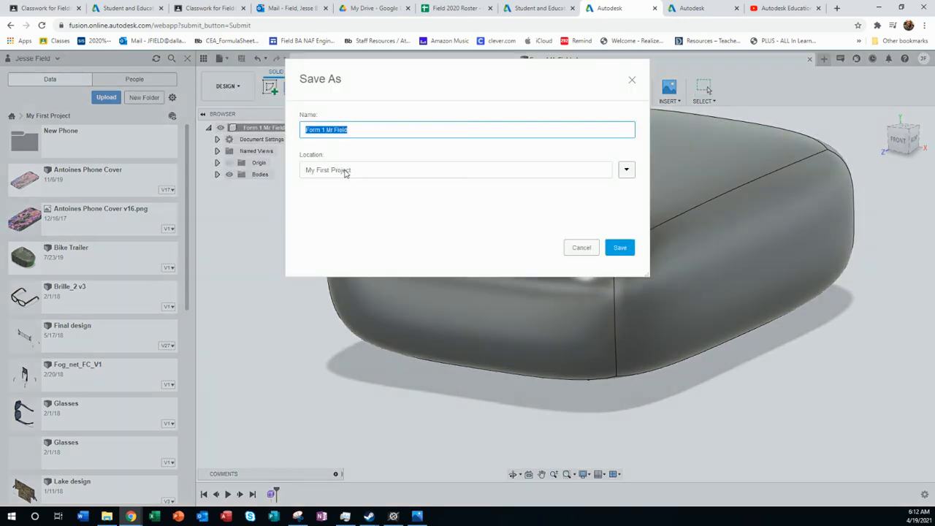
left_click(627, 171)
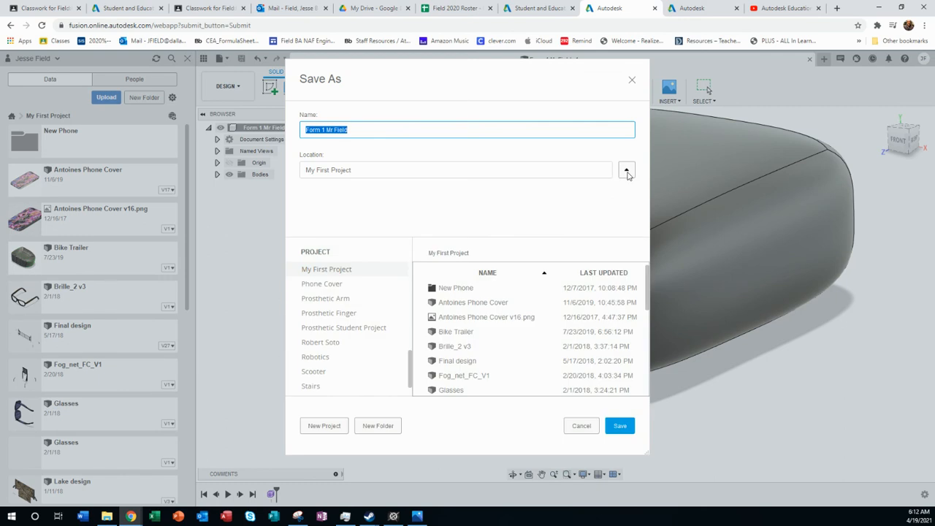
left_click(583, 426)
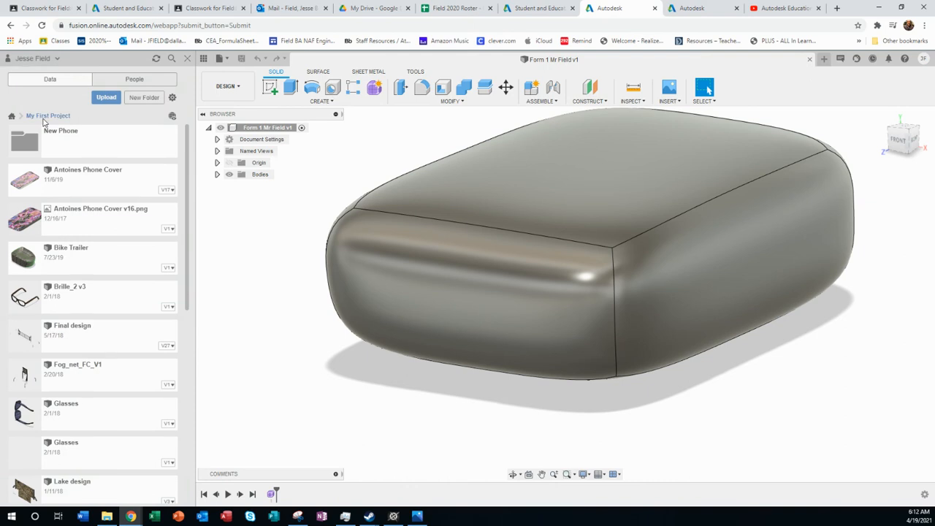
Step: Browse the full list of projects, libraries and samples, and open My Recent Data
left_click(11, 118)
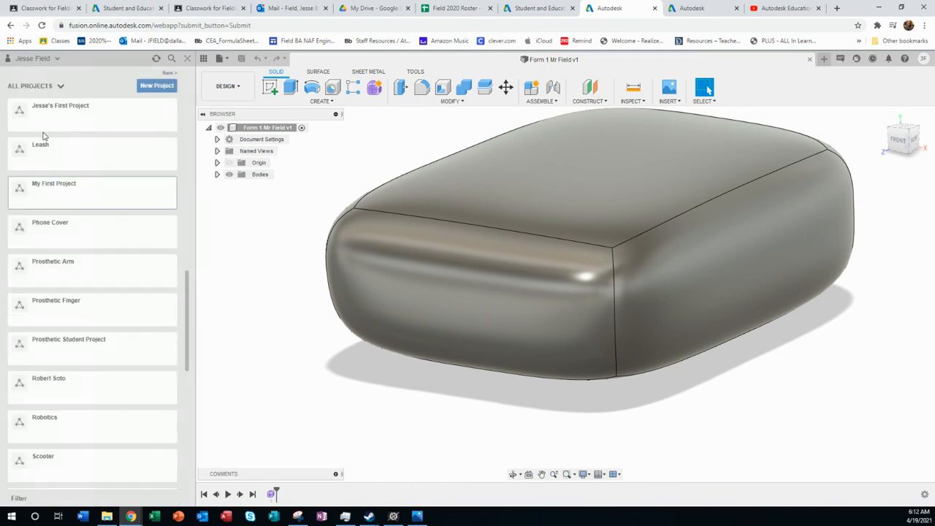
scroll(124, 270, "down", 2)
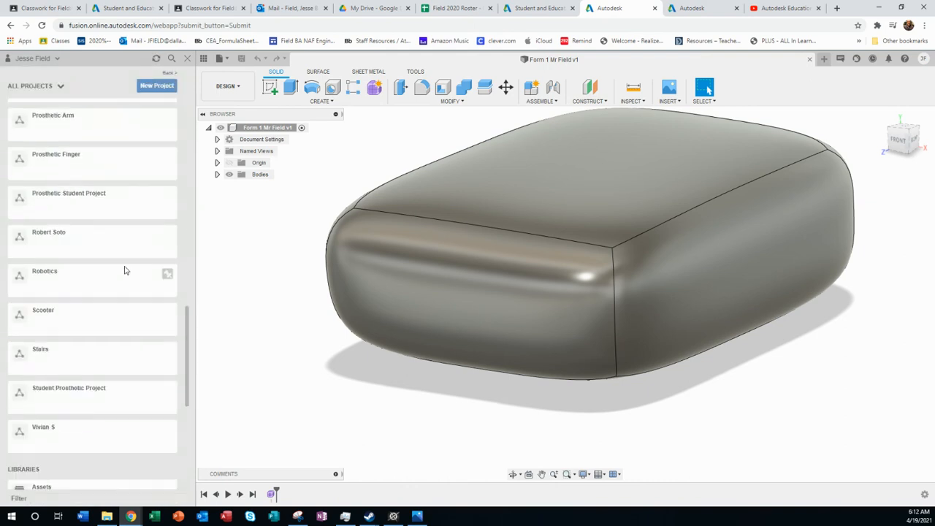
scroll(124, 270, "down", 3)
scroll(124, 271, "down", 3)
scroll(122, 269, "up", 11)
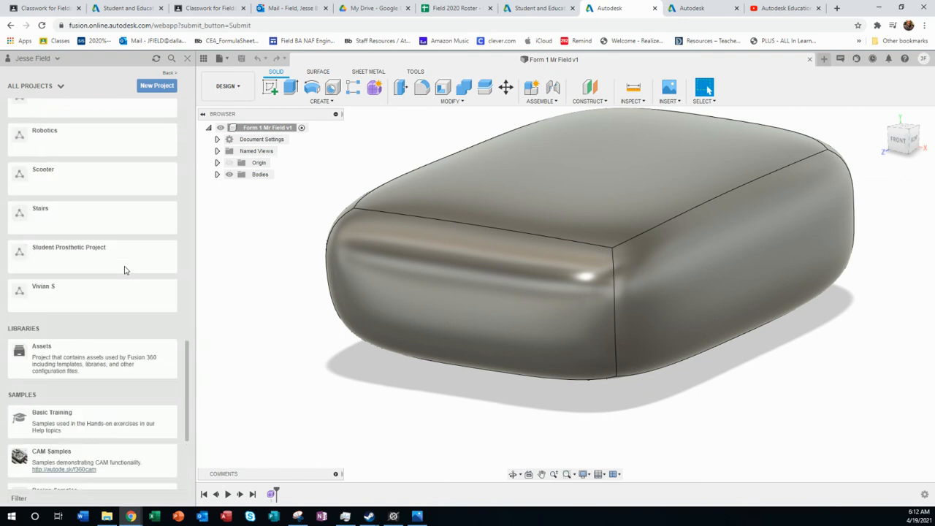
scroll(122, 268, "up", 9)
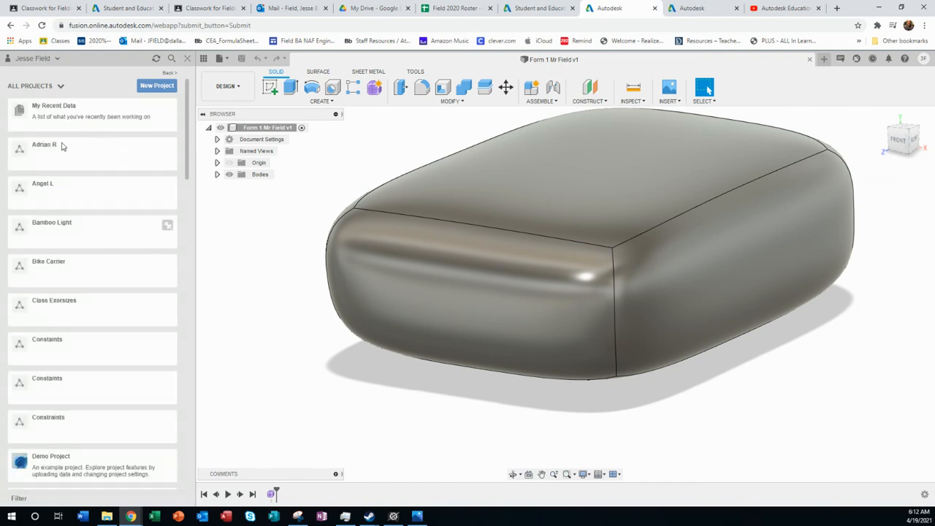
left_click(49, 119)
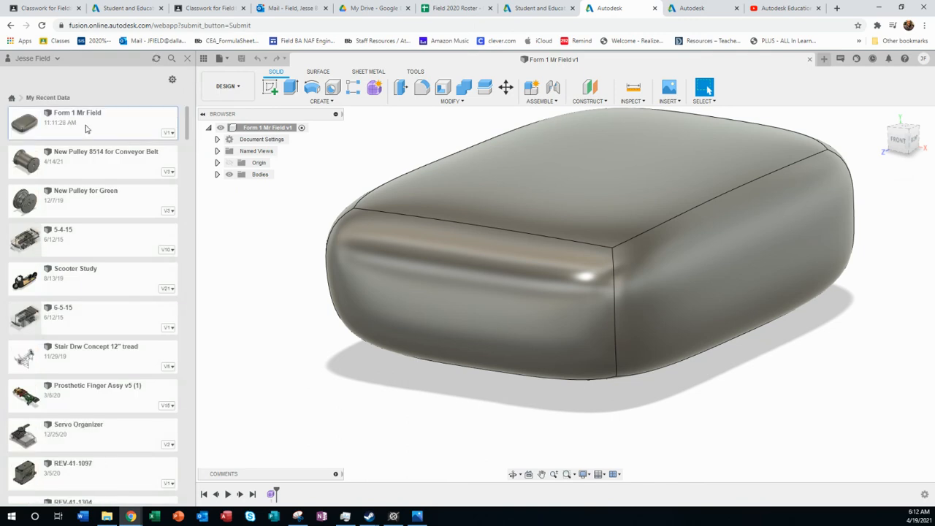
Step: Turn on public link sharing for the latest version of the Form 1 design and select the whole link address
right_click(86, 128)
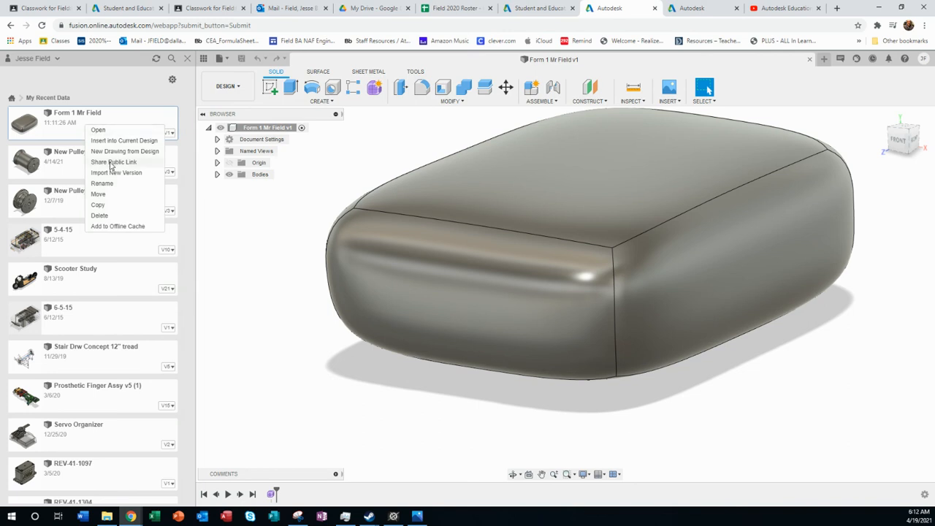
left_click(111, 162)
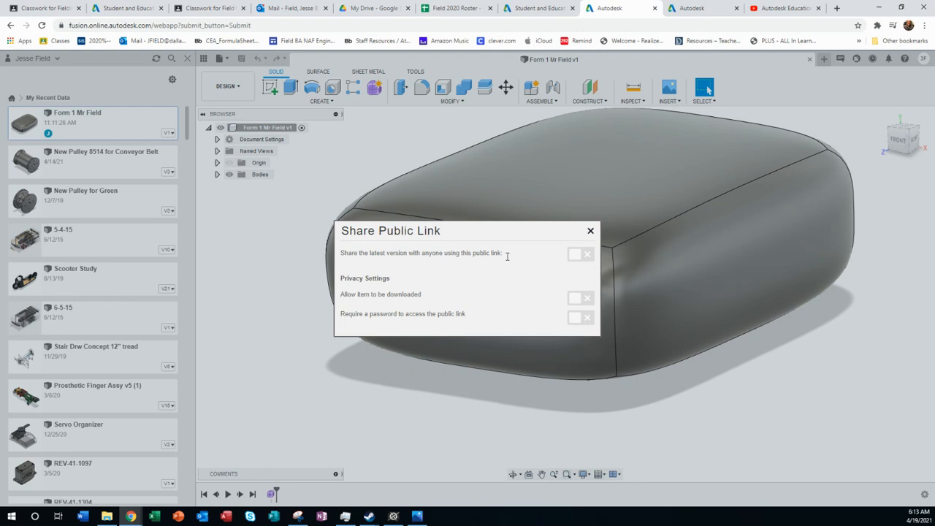
left_click(577, 257)
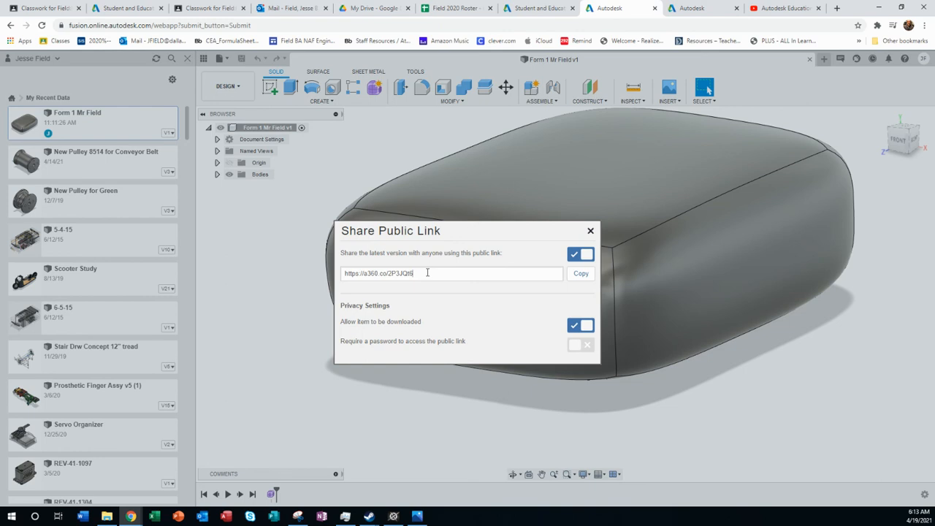
triple_click(387, 273)
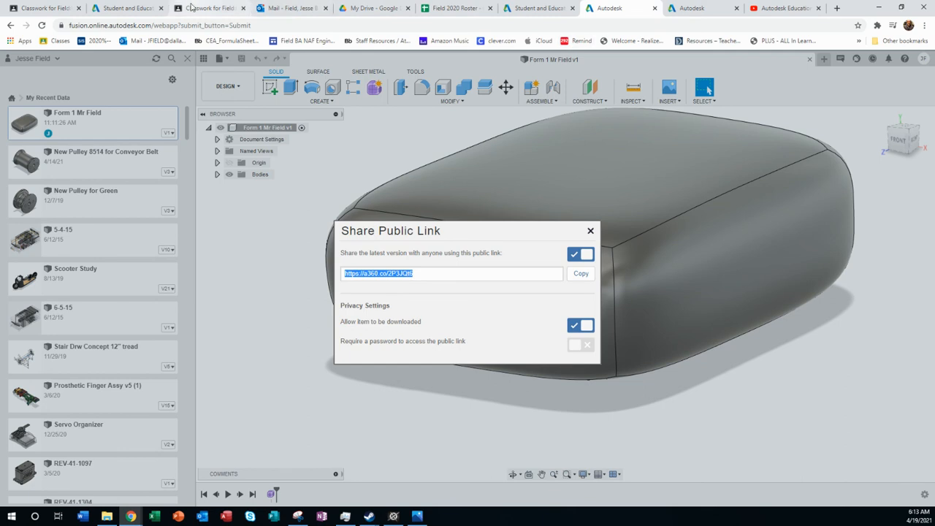
Step: Switch to Google Classroom and show the Fusion 360 assignment
left_click(211, 8)
left_click(64, 8)
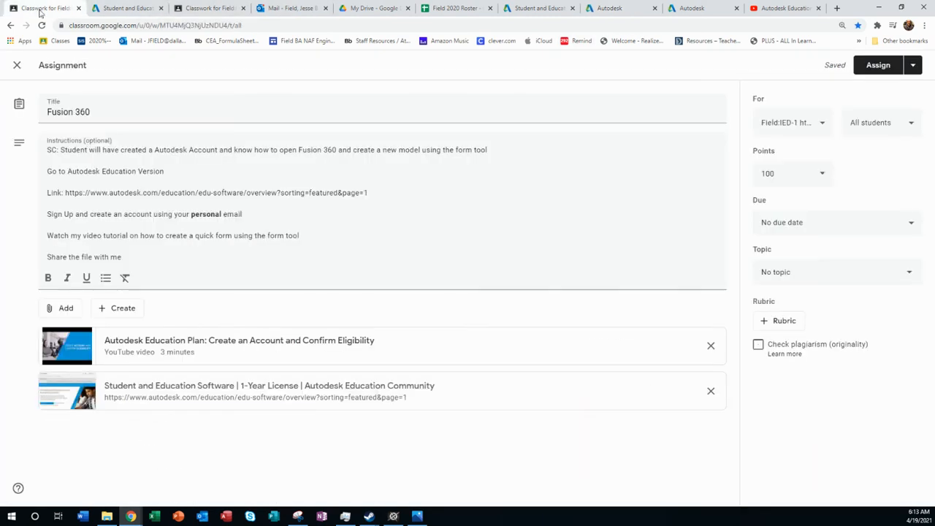